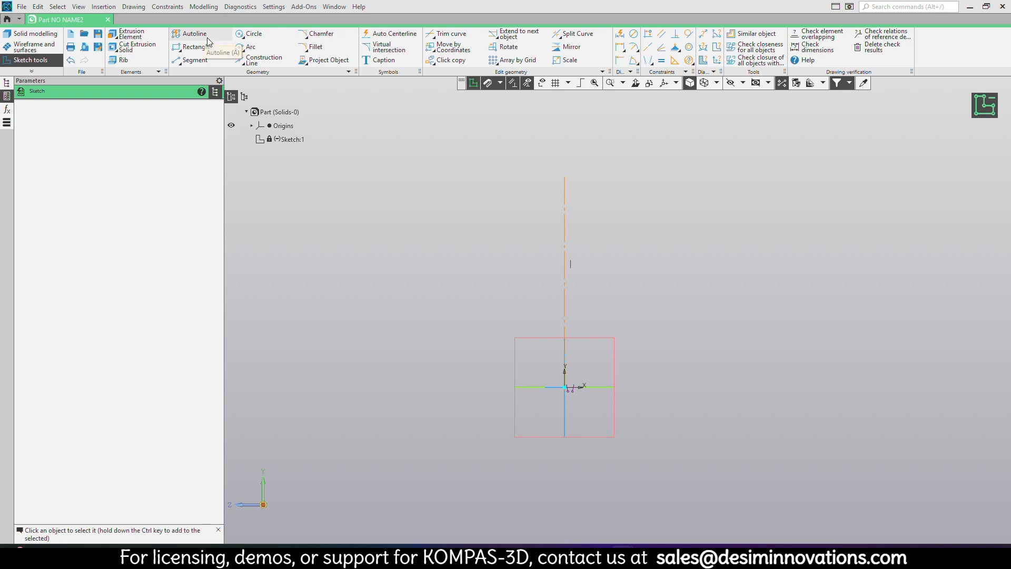
Step: Draw four connected Autoline segments from the axis's upper end: across, about 104 down, back toward the axis, and partway up
{"action": "left_click", "coordinate": [207, 36]}
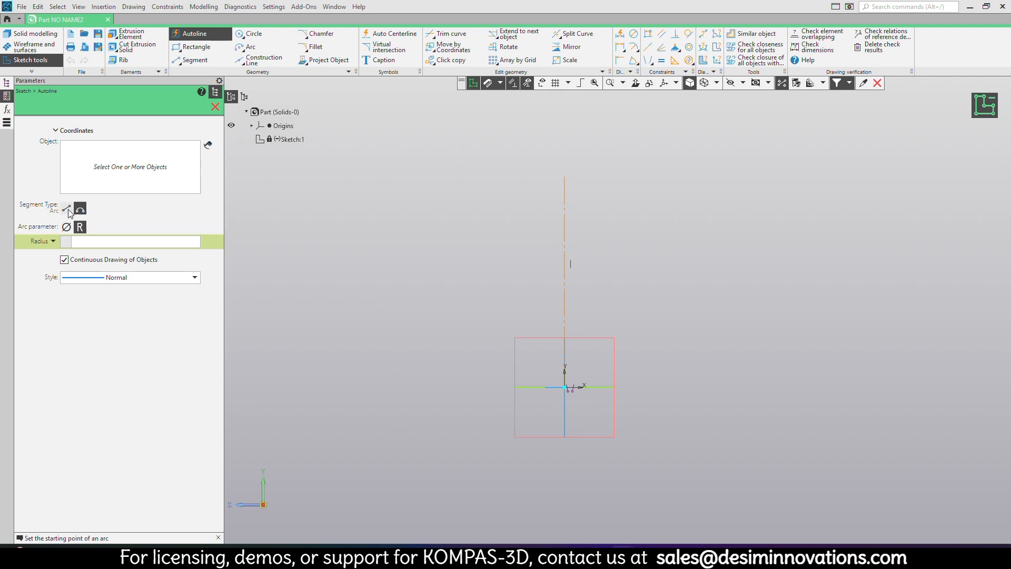
{"action": "left_click", "coordinate": [67, 209]}
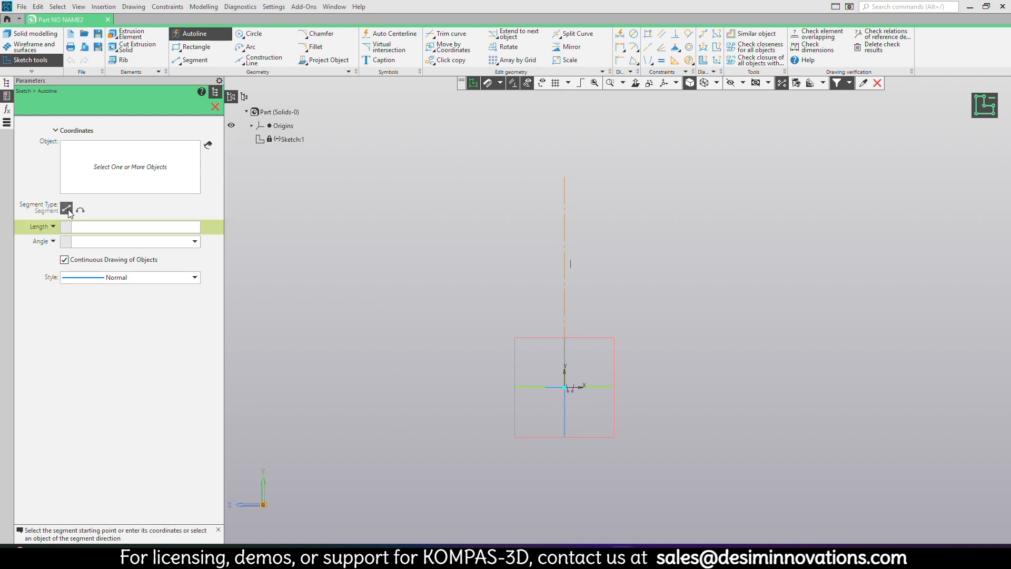
{"action": "left_click", "coordinate": [565, 180]}
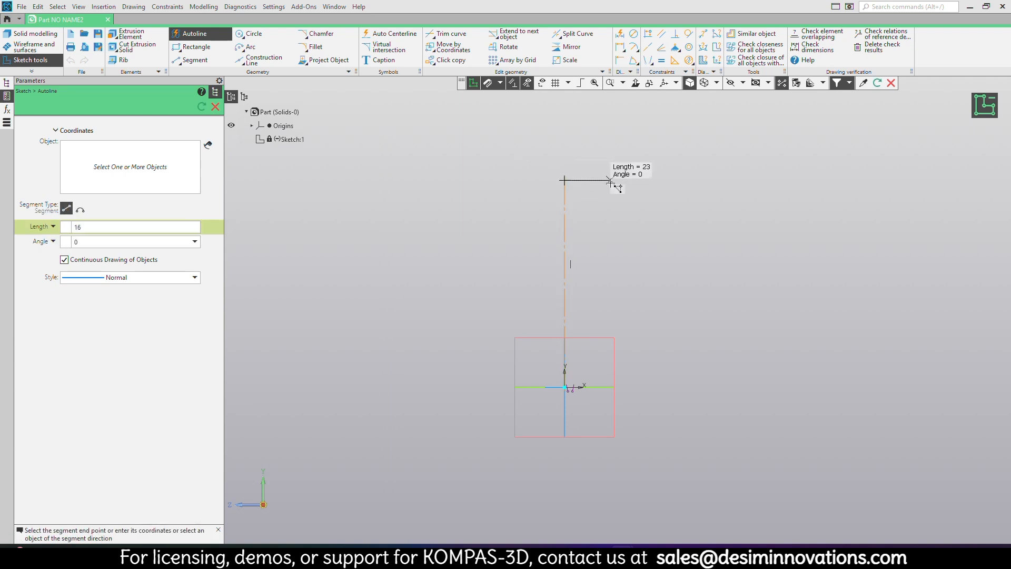
{"action": "left_click", "coordinate": [728, 181]}
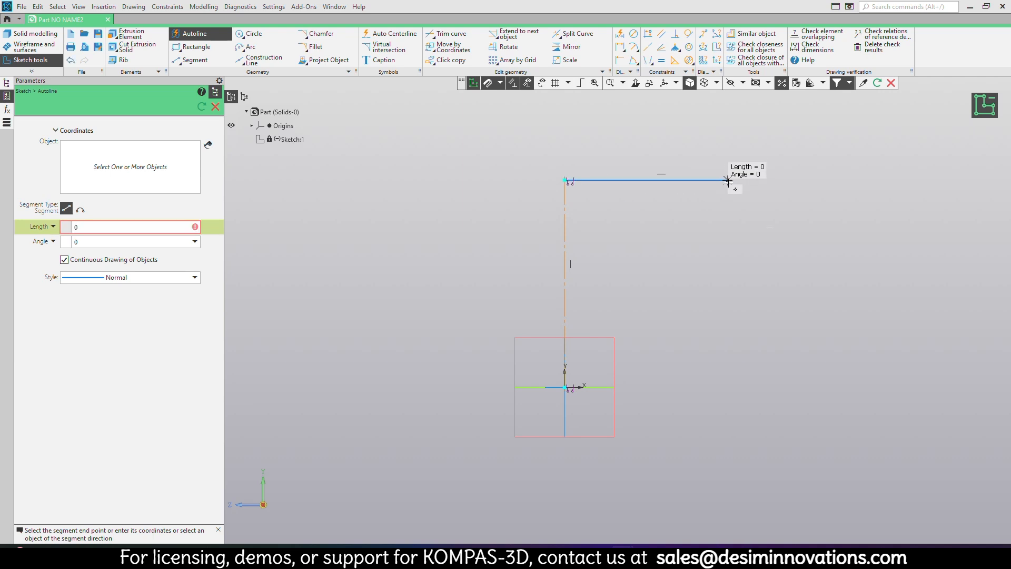
{"action": "left_click", "coordinate": [728, 387]}
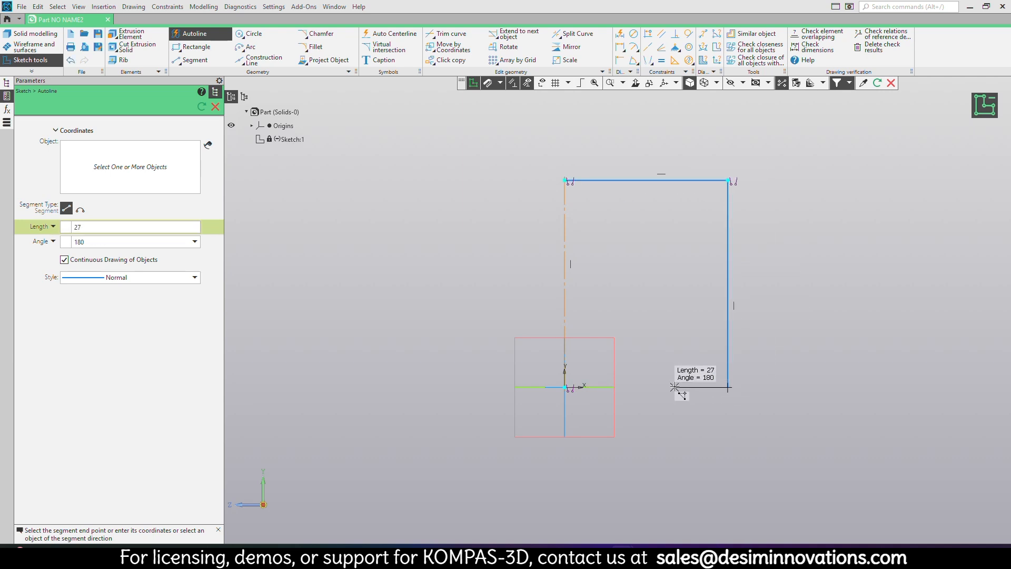
{"action": "left_click", "coordinate": [676, 387]}
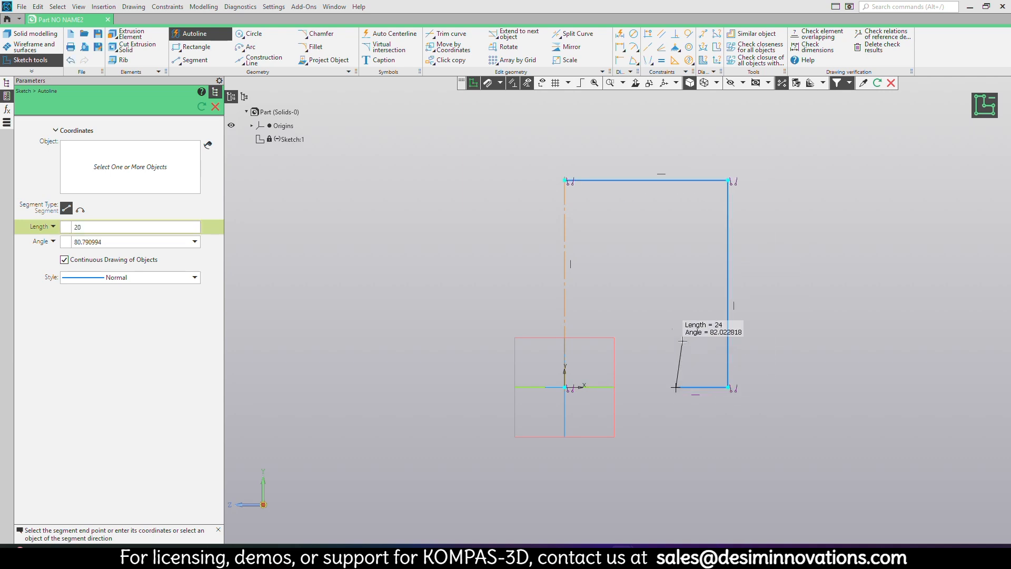
{"action": "left_click", "coordinate": [676, 298]}
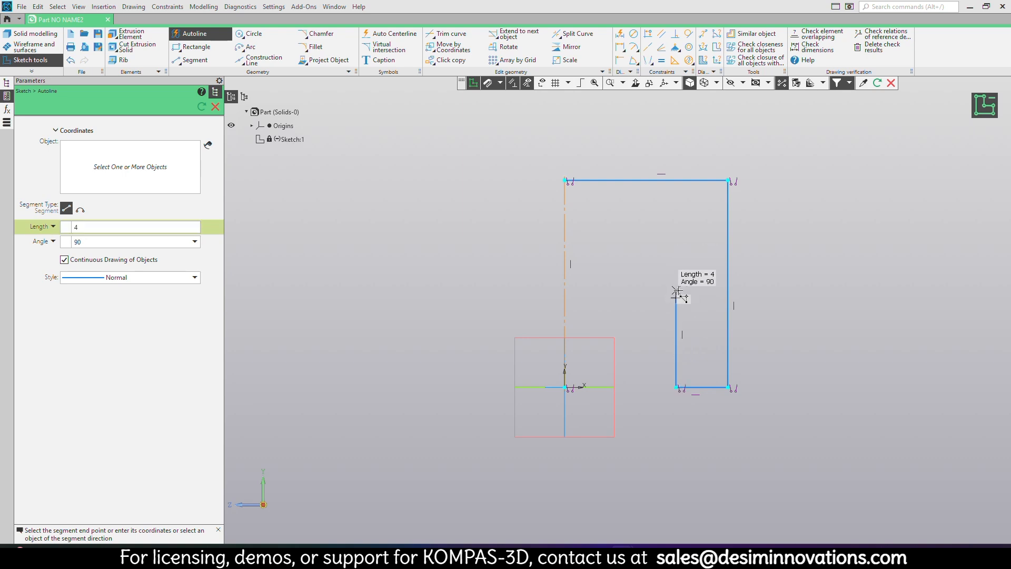
Step: Continue the Autoline chain from the inner vertical segment with a tangent arc ending on the vertical axis, and finish the chain
{"action": "right_click", "coordinate": [675, 291]}
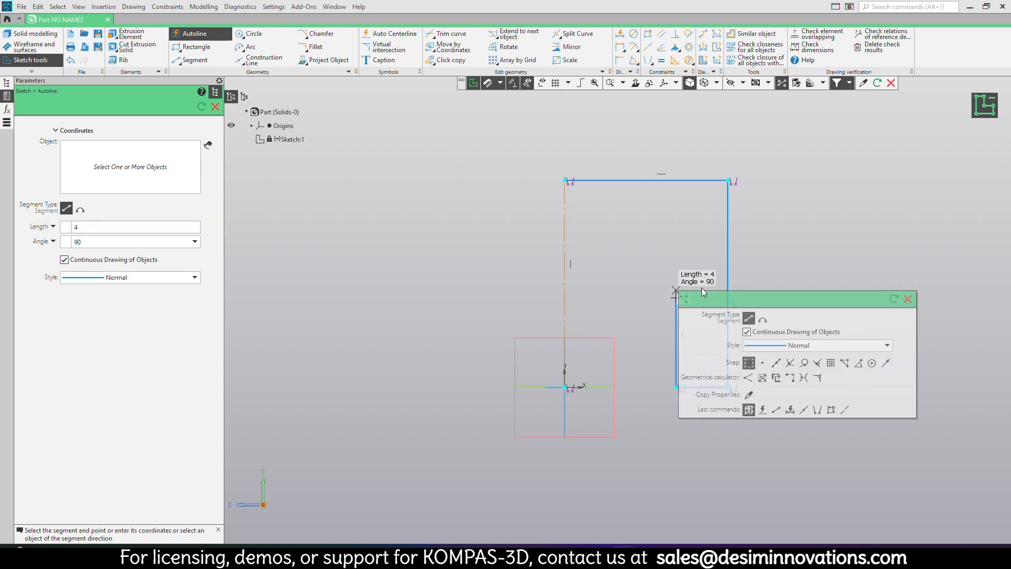
{"action": "left_click", "coordinate": [763, 319]}
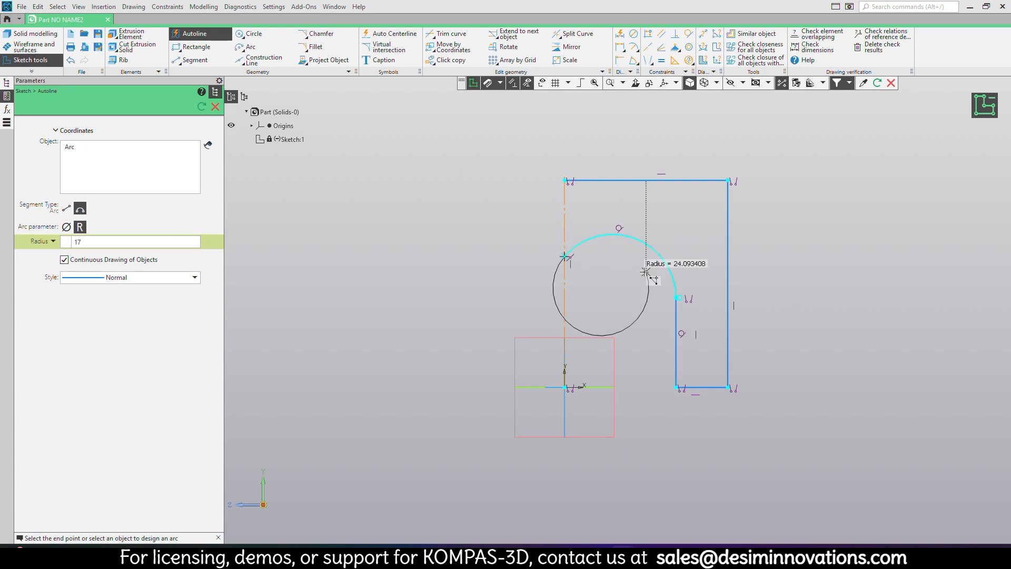
{"action": "left_click", "coordinate": [526, 268]}
{"action": "key", "text": "Escape"}
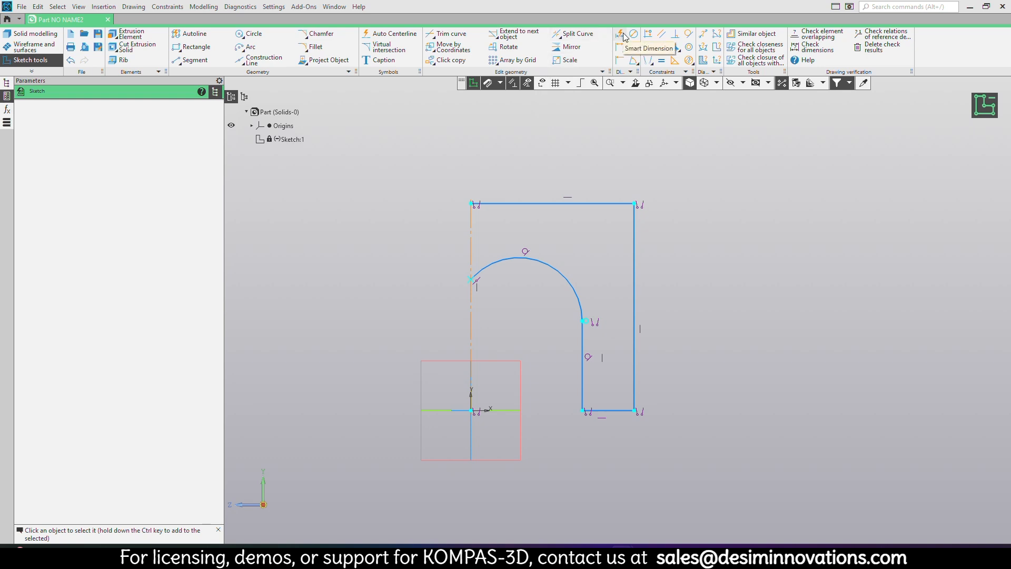
Step: Dimension the profile's outer vertical side with Smart Dimension and set its length to 185
{"action": "left_click", "coordinate": [621, 34]}
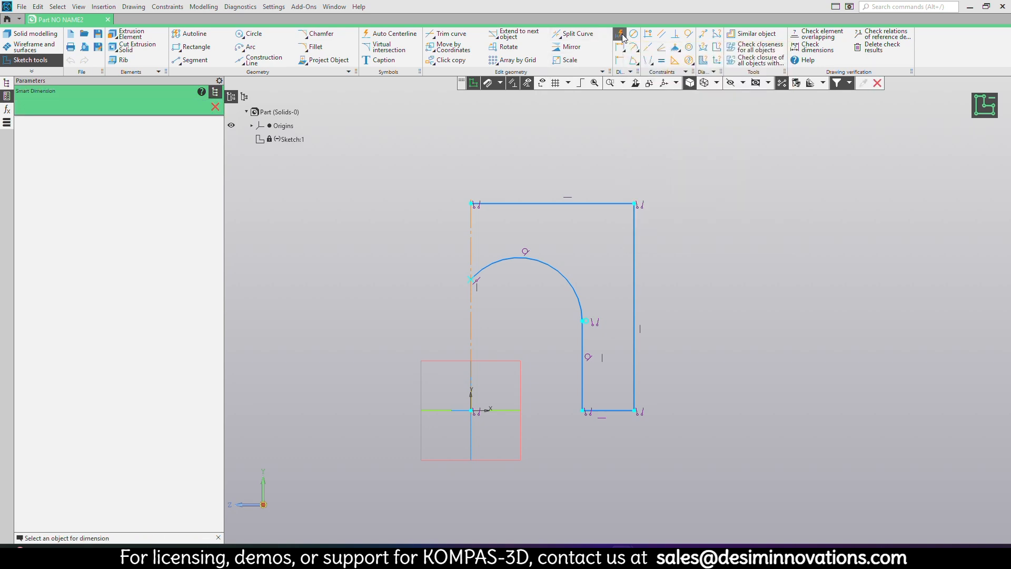
{"action": "left_click", "coordinate": [635, 294]}
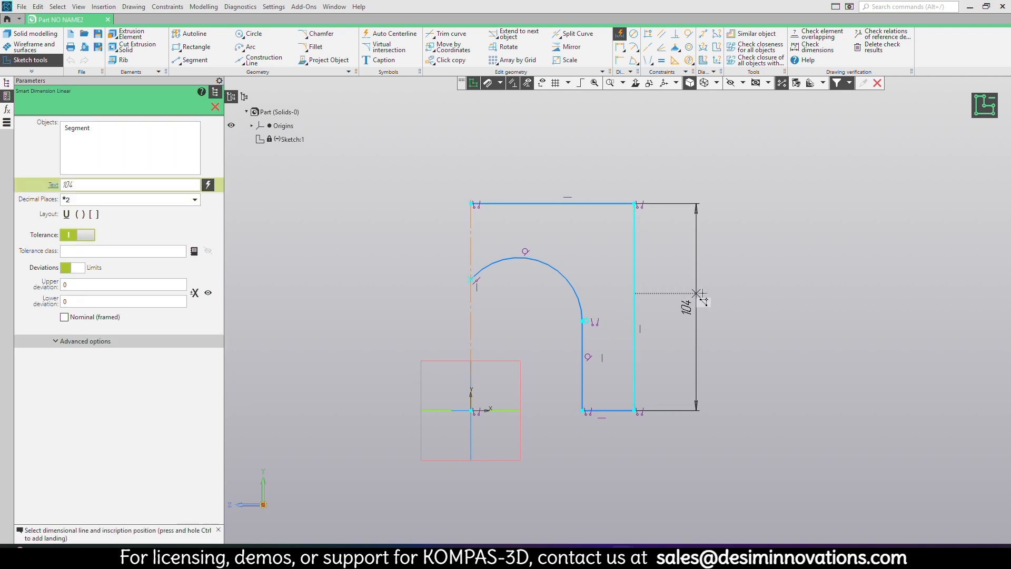
{"action": "left_click", "coordinate": [776, 294]}
{"action": "type", "text": "185"}
{"action": "key", "text": "Return"}
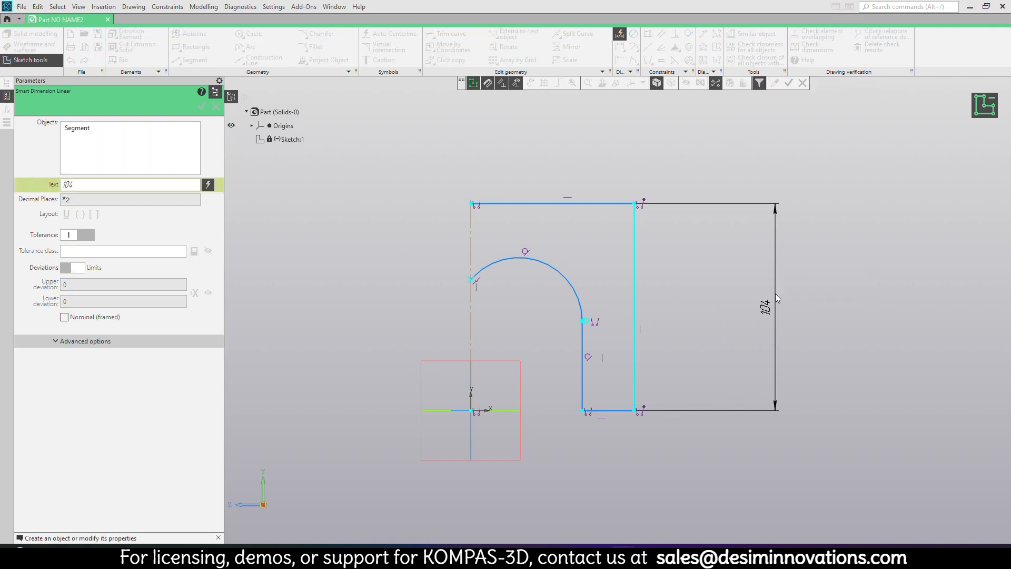
Step: Dimension the profile's upper horizontal edge and set its length to 103
{"action": "left_click", "coordinate": [575, 207]}
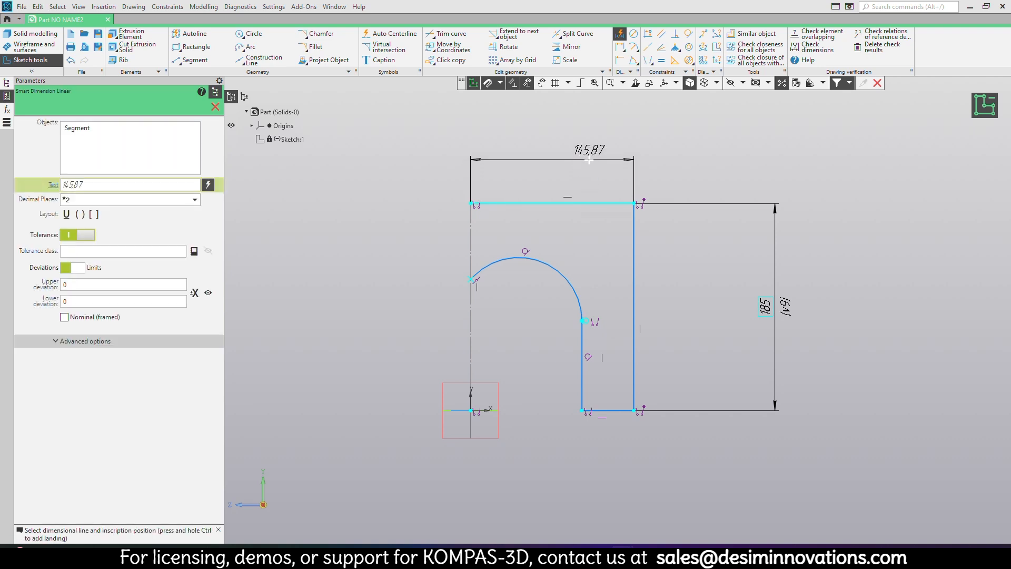
{"action": "left_click", "coordinate": [589, 160]}
{"action": "type", "text": "103"}
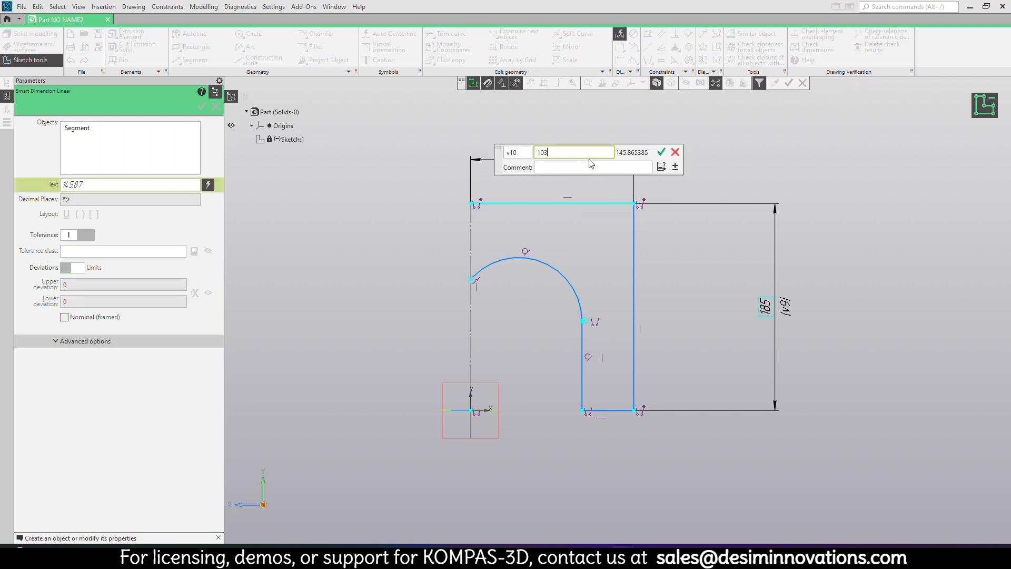
{"action": "left_click", "coordinate": [662, 153]}
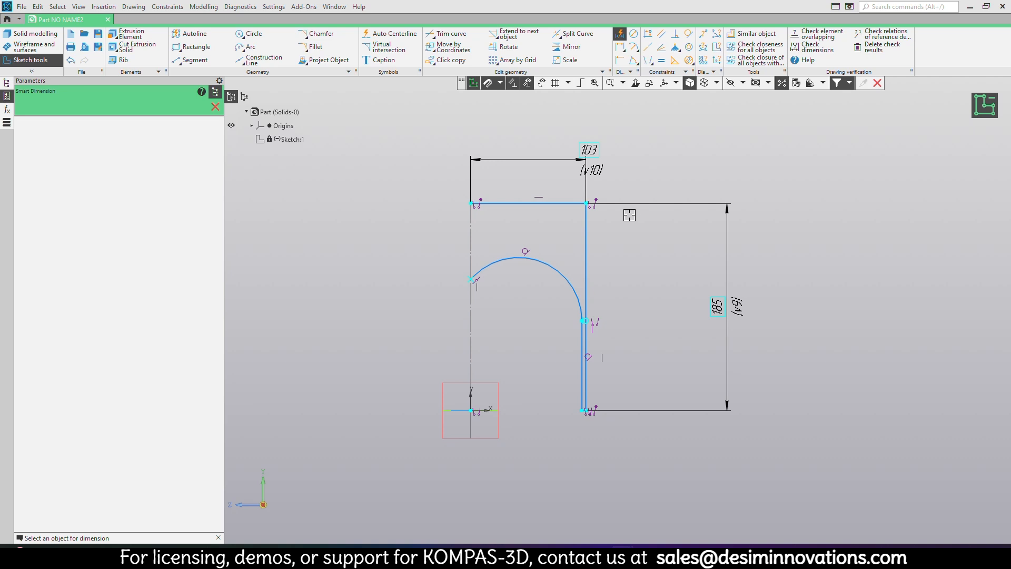
Step: Dimension the short horizontal edge at the profile's base and set its width to 40
{"action": "scroll", "coordinate": [685, 372], "scroll_direction": "up", "scroll_amount": 10}
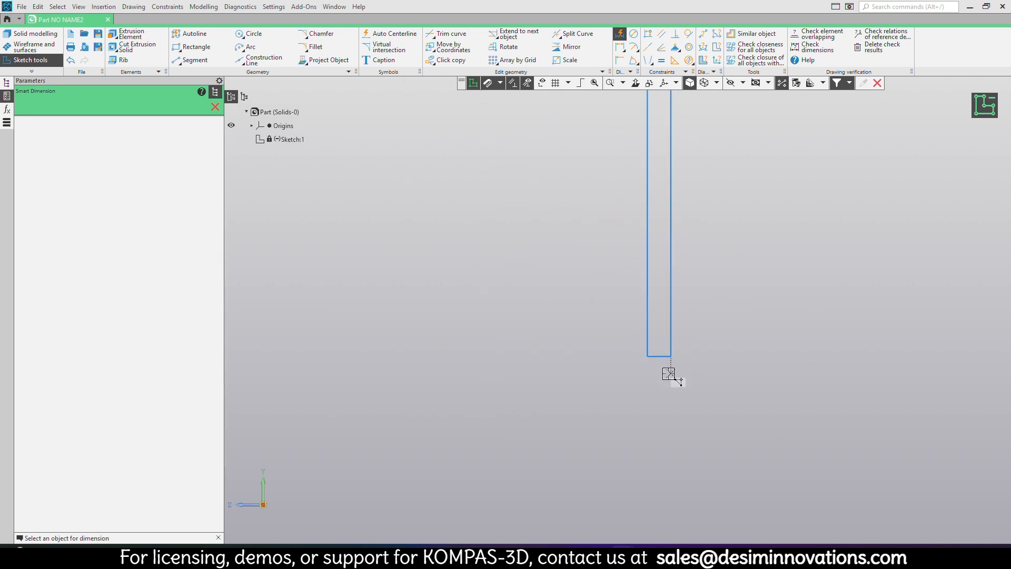
{"action": "scroll", "coordinate": [661, 357], "scroll_direction": "down", "scroll_amount": 5}
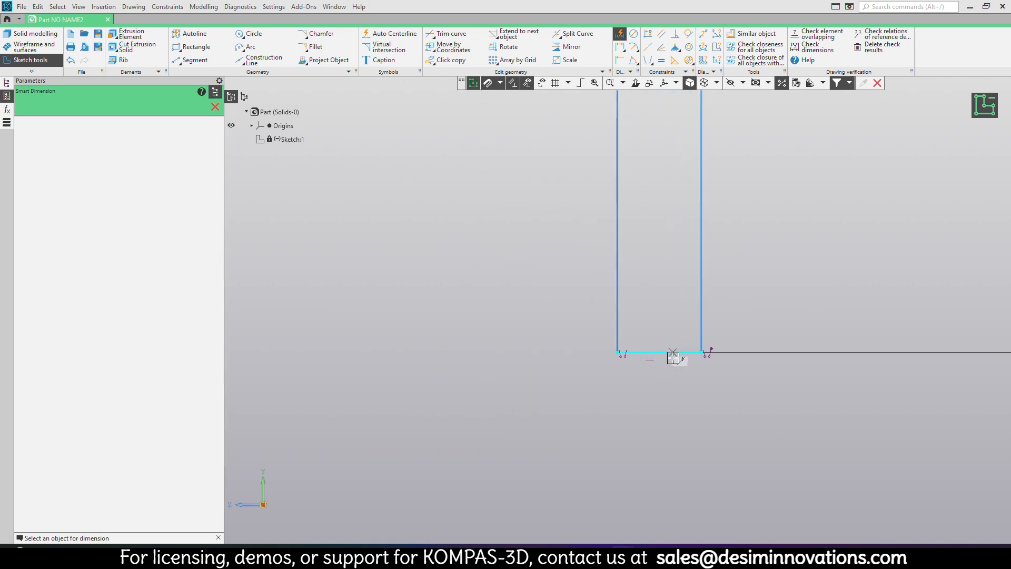
{"action": "left_click", "coordinate": [674, 353]}
{"action": "scroll", "coordinate": [673, 353], "scroll_direction": "down", "scroll_amount": 5}
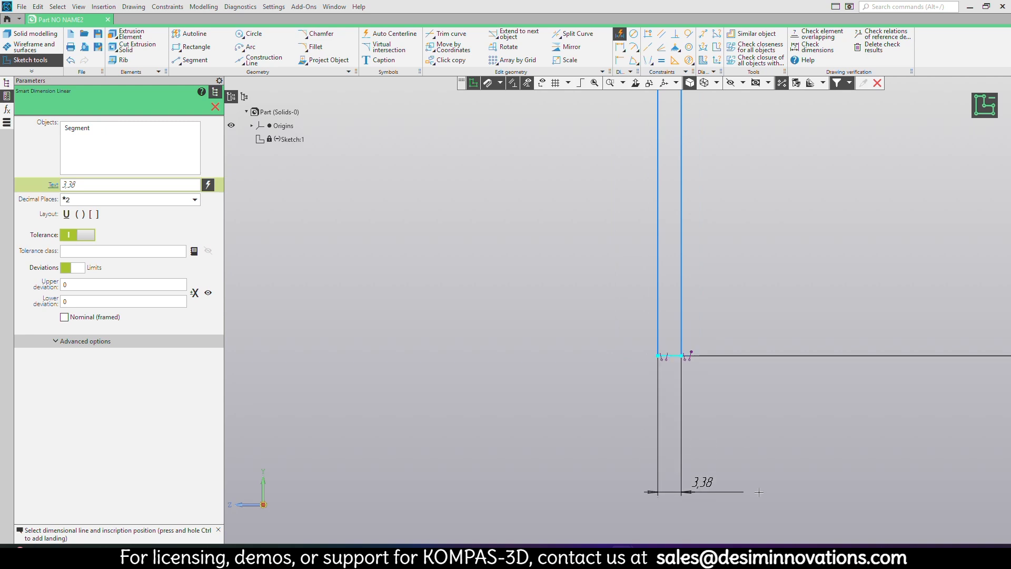
{"action": "left_click", "coordinate": [765, 483]}
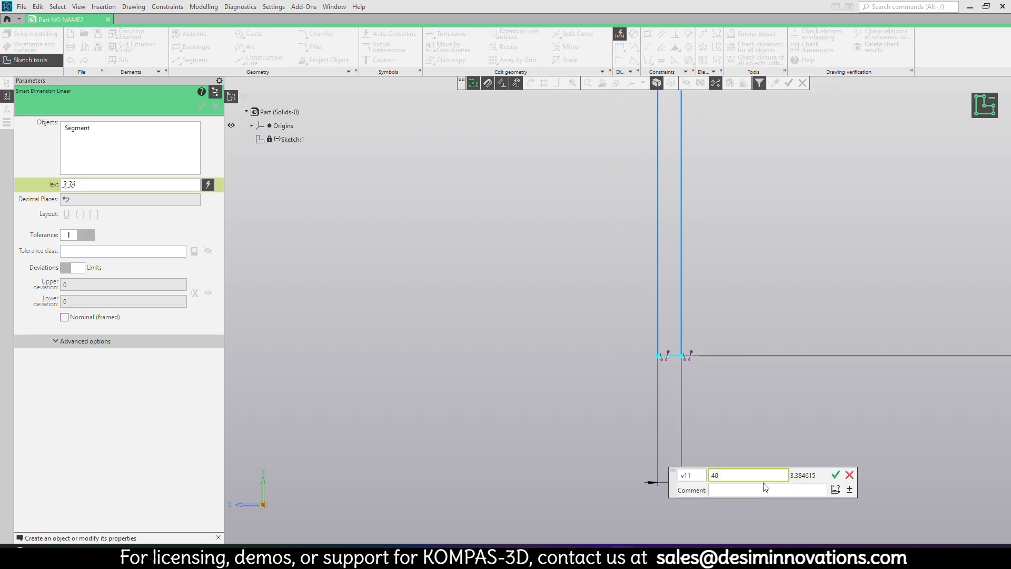
{"action": "key", "text": "Return"}
Step: Dimension the inner vertical segment below the arc and set its length to 75
{"action": "scroll", "coordinate": [597, 345], "scroll_direction": "down", "scroll_amount": 5}
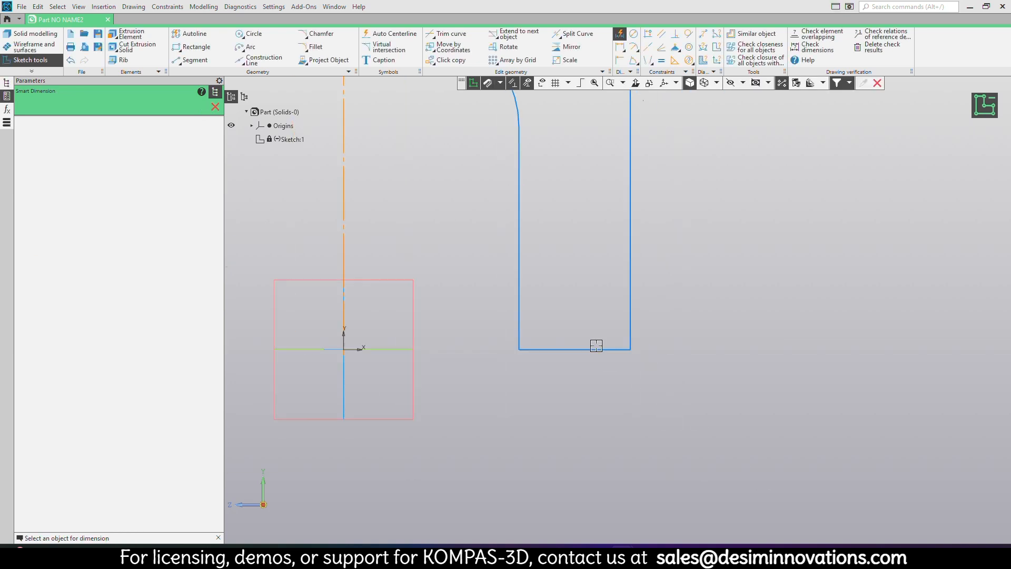
{"action": "scroll", "coordinate": [596, 345], "scroll_direction": "down", "scroll_amount": 4}
{"action": "middle_click_drag", "start_coordinate": [552, 173], "coordinate": [599, 250]}
{"action": "scroll", "coordinate": [600, 327], "scroll_direction": "up", "scroll_amount": 2}
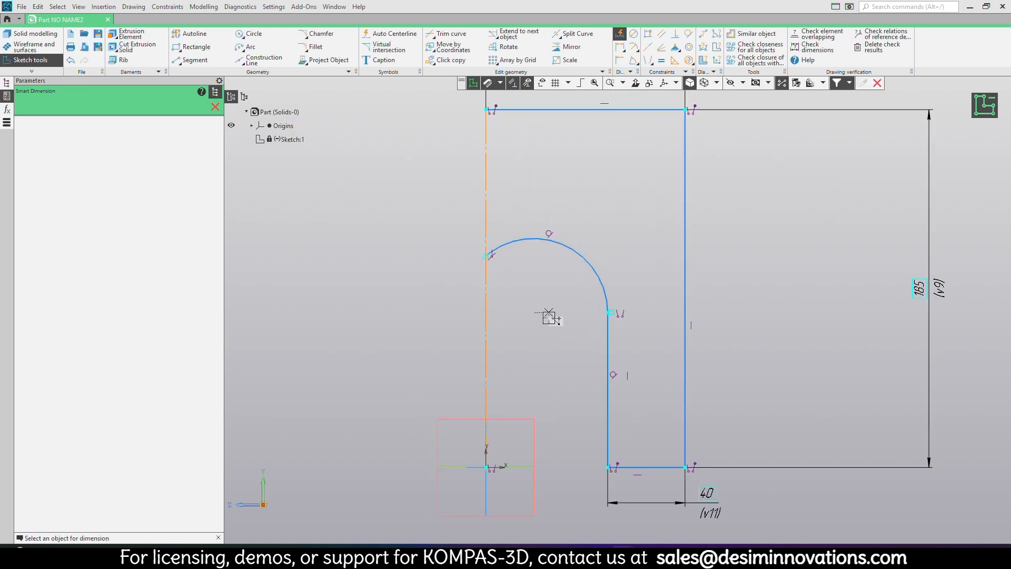
{"action": "middle_click_drag", "start_coordinate": [549, 317], "coordinate": [574, 344]}
{"action": "middle_click_drag", "start_coordinate": [655, 285], "coordinate": [659, 219]}
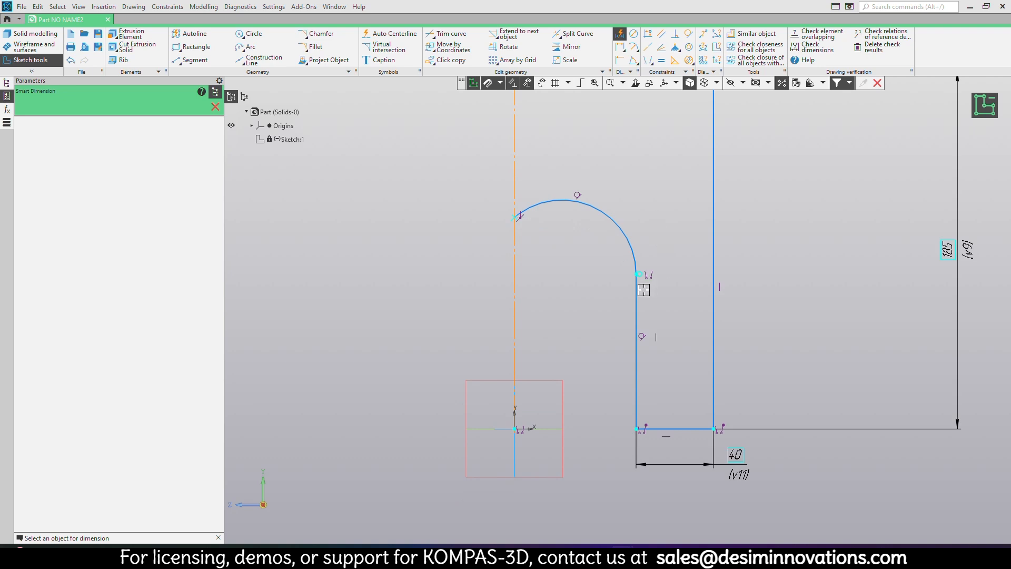
{"action": "left_click", "coordinate": [632, 298]}
{"action": "left_click", "coordinate": [599, 346]}
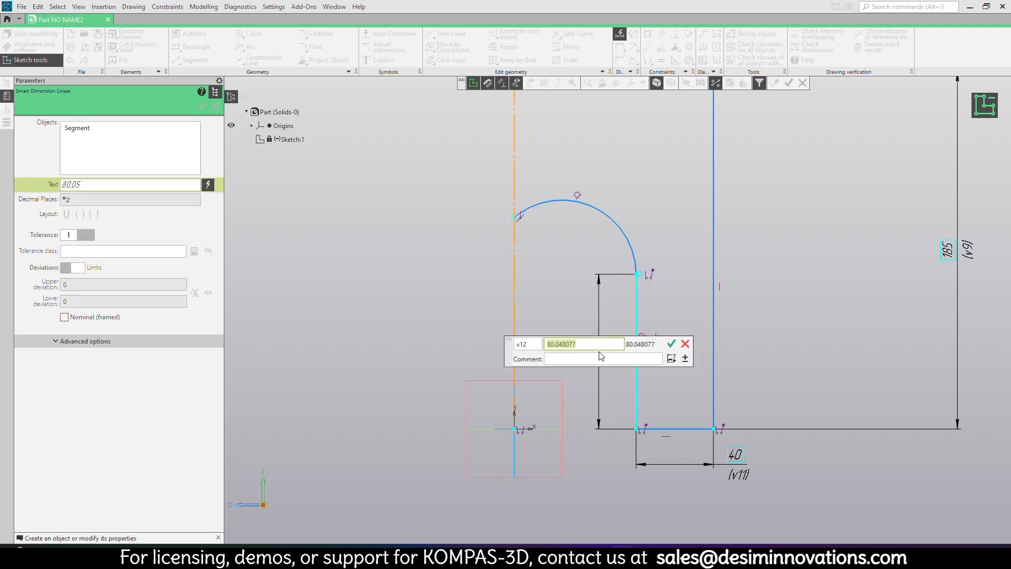
{"action": "type", "text": "75"}
{"action": "key", "text": "Return"}
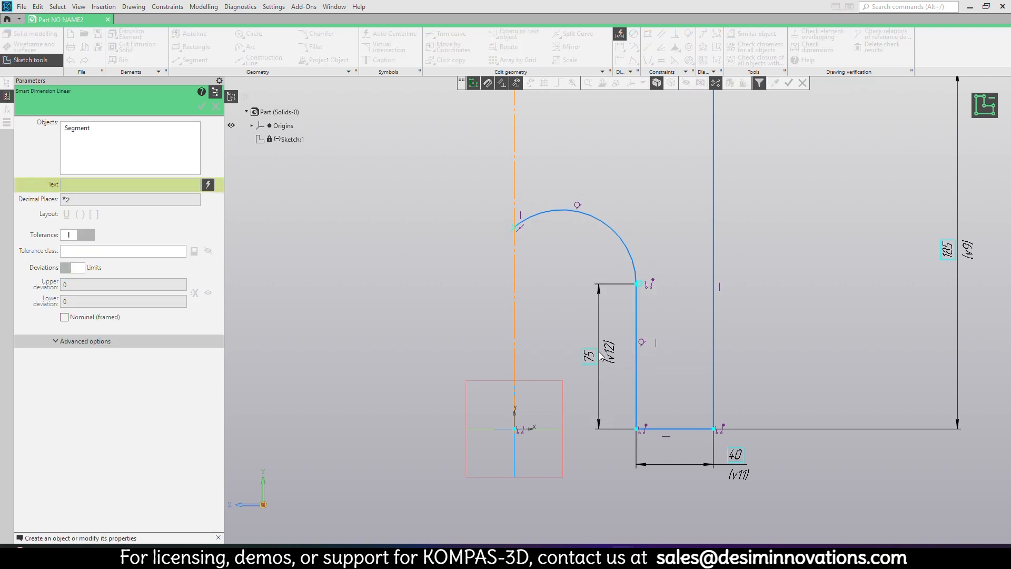
Step: Add a radial dimension to the inner arc and set its radius to 62.5
{"action": "left_click", "coordinate": [601, 220]}
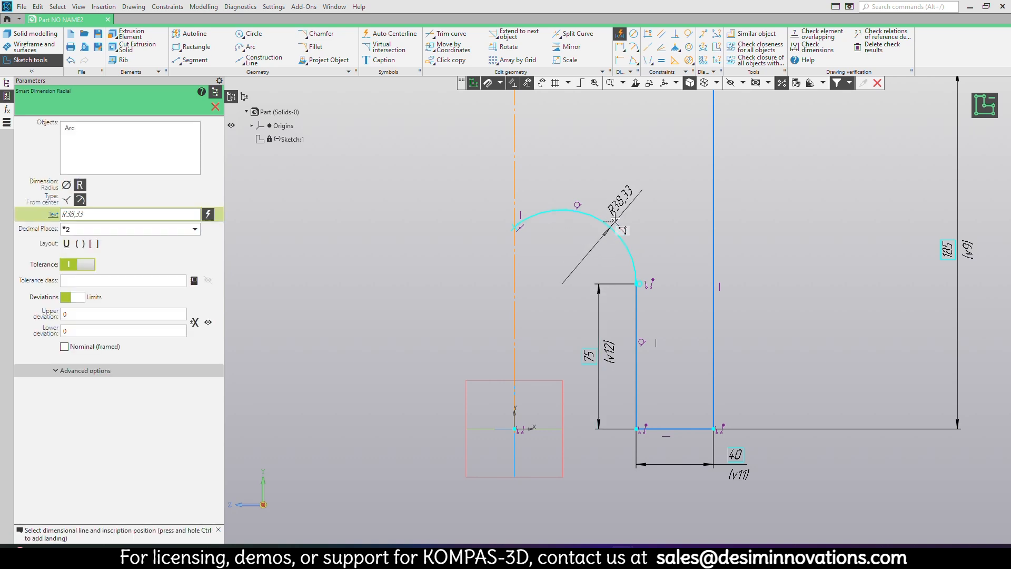
{"action": "left_click", "coordinate": [630, 182]}
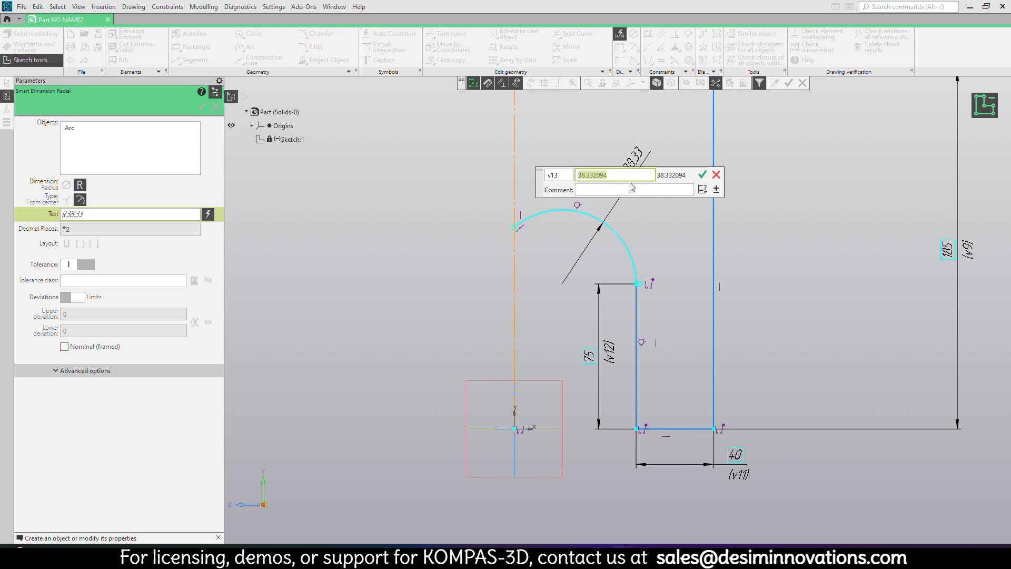
{"action": "type", "text": "62.5"}
{"action": "key", "text": "Return"}
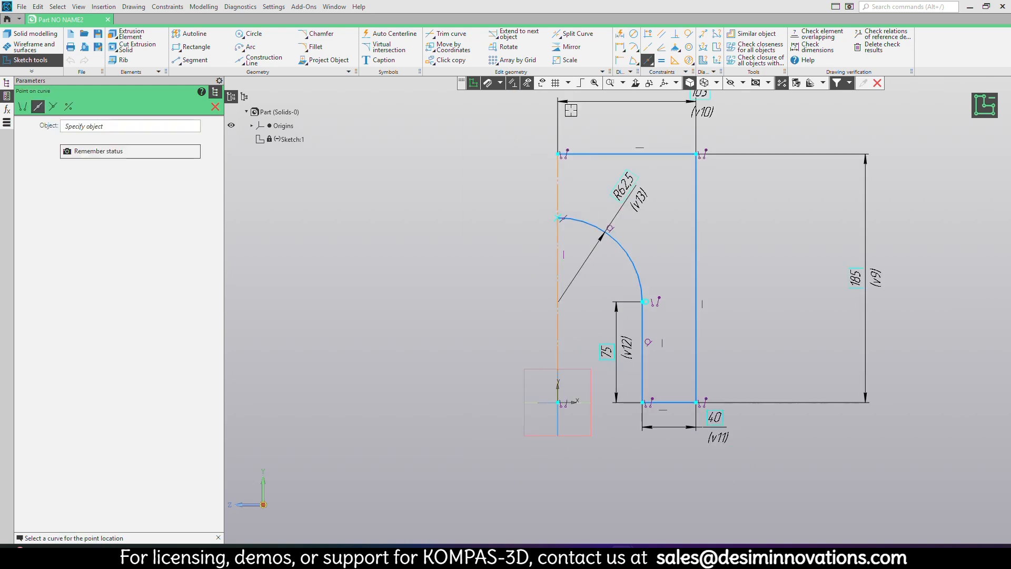
Step: Display the sketch's degrees of freedom and shift the arc slightly to test how the profile can still move
{"action": "key", "text": "Escape"}
{"action": "left_click", "coordinate": [542, 86]}
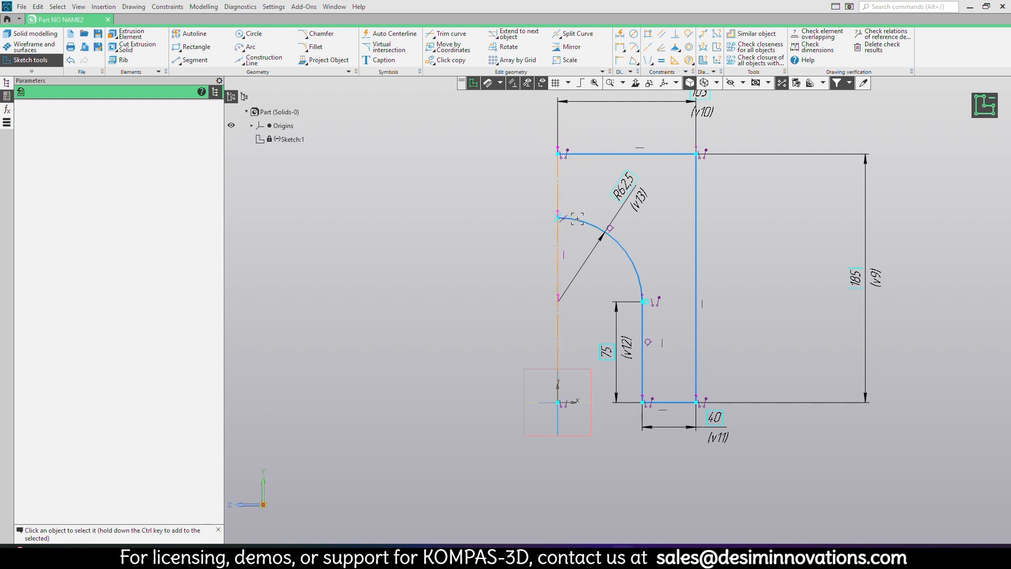
{"action": "mouse_move", "coordinate": [575, 218]}
{"action": "left_mouse_down"}
{"action": "mouse_move", "coordinate": [580, 206]}
{"action": "mouse_move", "coordinate": [580, 230]}
{"action": "mouse_move", "coordinate": [582, 206]}
{"action": "left_mouse_up"}
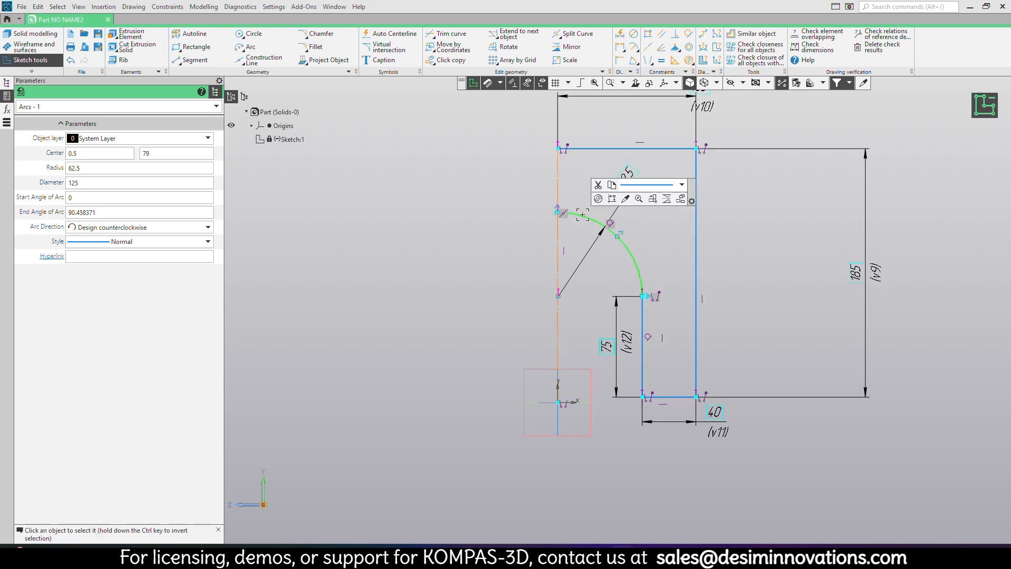
{"action": "middle_click_drag", "start_coordinate": [665, 307], "coordinate": [655, 359]}
{"action": "key", "text": "Escape"}
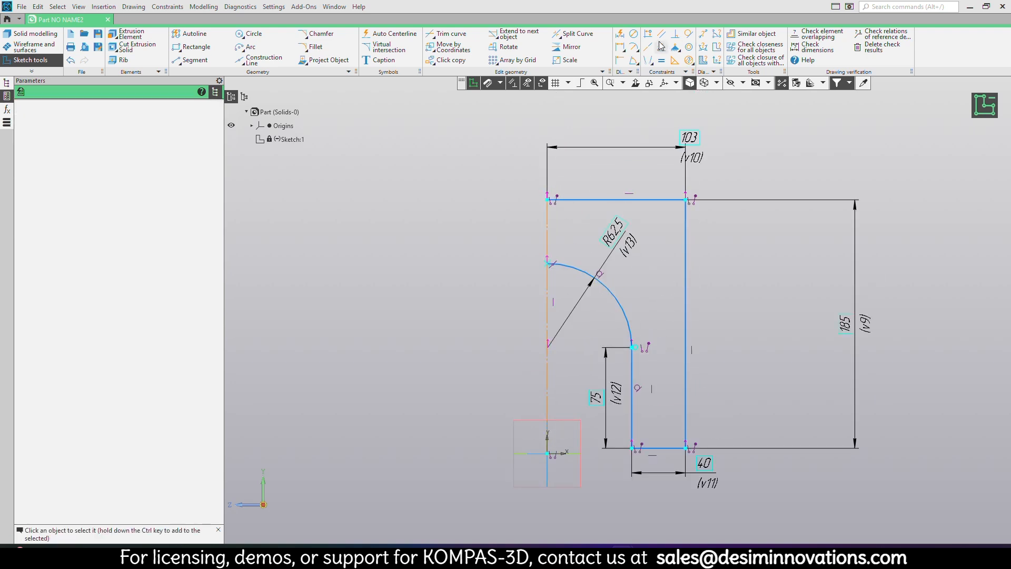
Step: Apply a Point on curve constraint placing the base edge's inner endpoint on the horizontal X axis
{"action": "left_click", "coordinate": [648, 60]}
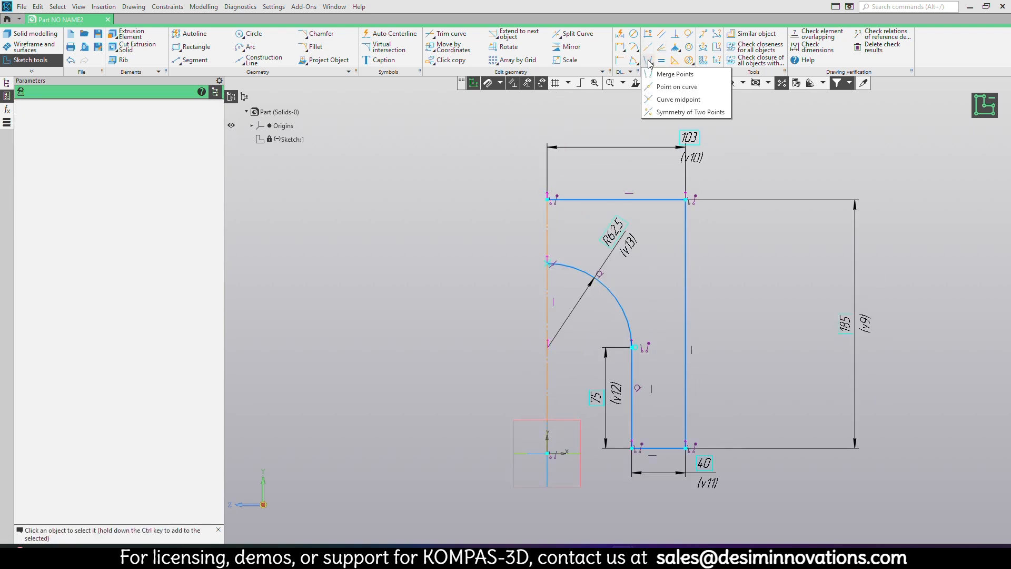
{"action": "left_click", "coordinate": [657, 86]}
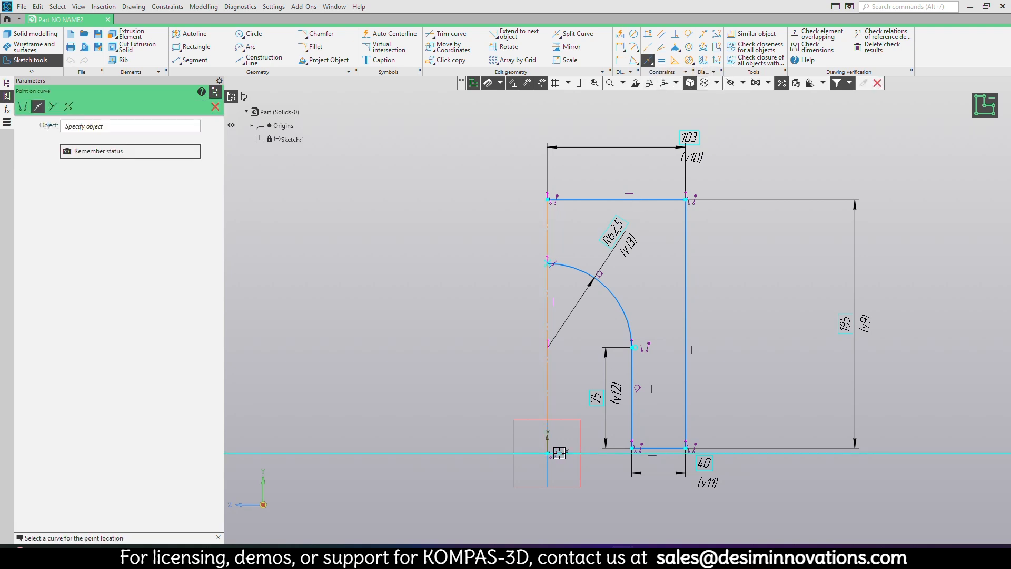
{"action": "left_click", "coordinate": [560, 453]}
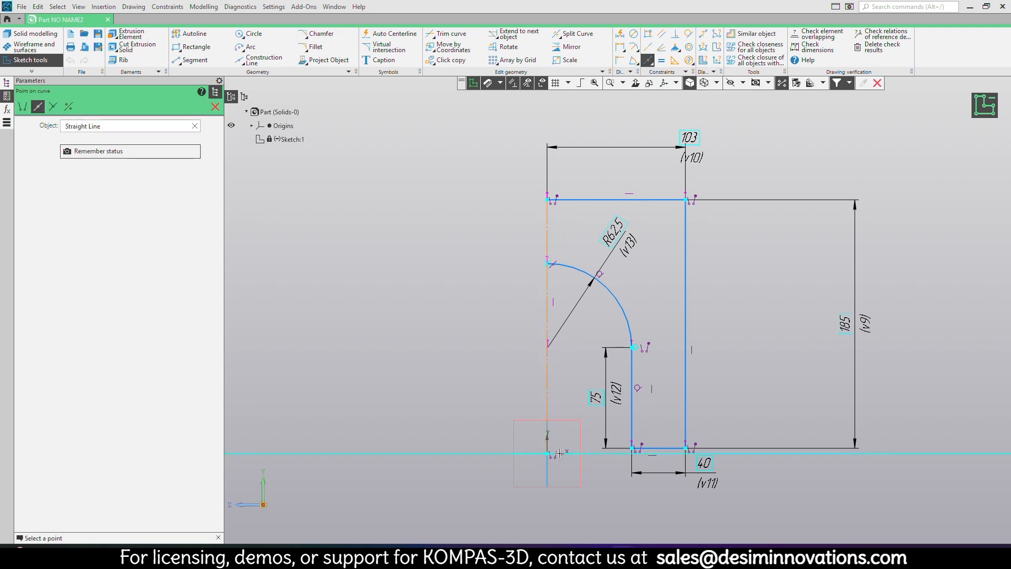
{"action": "left_click", "coordinate": [632, 448]}
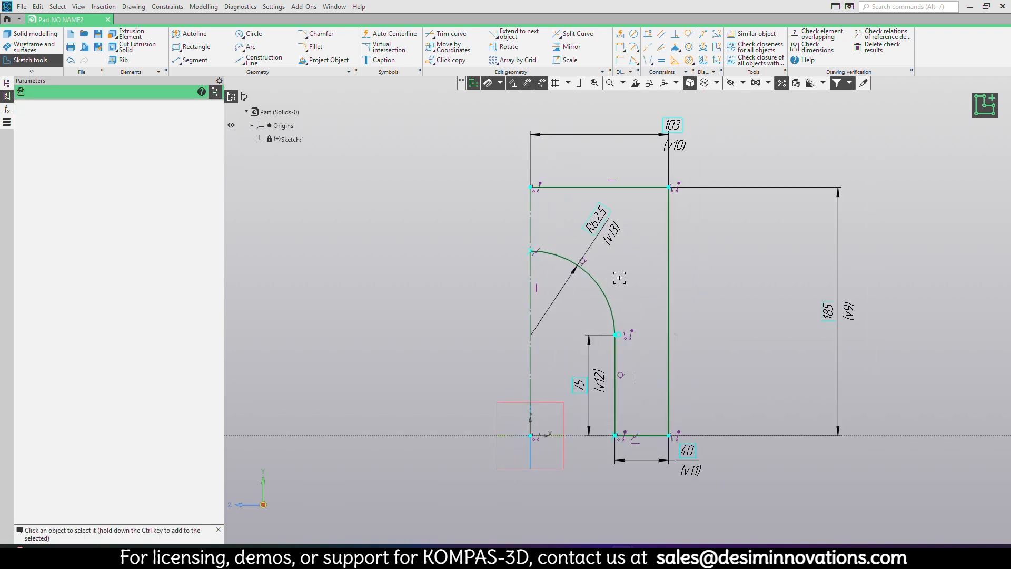
Step: Mirror the four profile segments and the inner arc about the vertical axis line, keeping the source objects
{"action": "scroll", "coordinate": [620, 275], "scroll_direction": "down", "scroll_amount": 1}
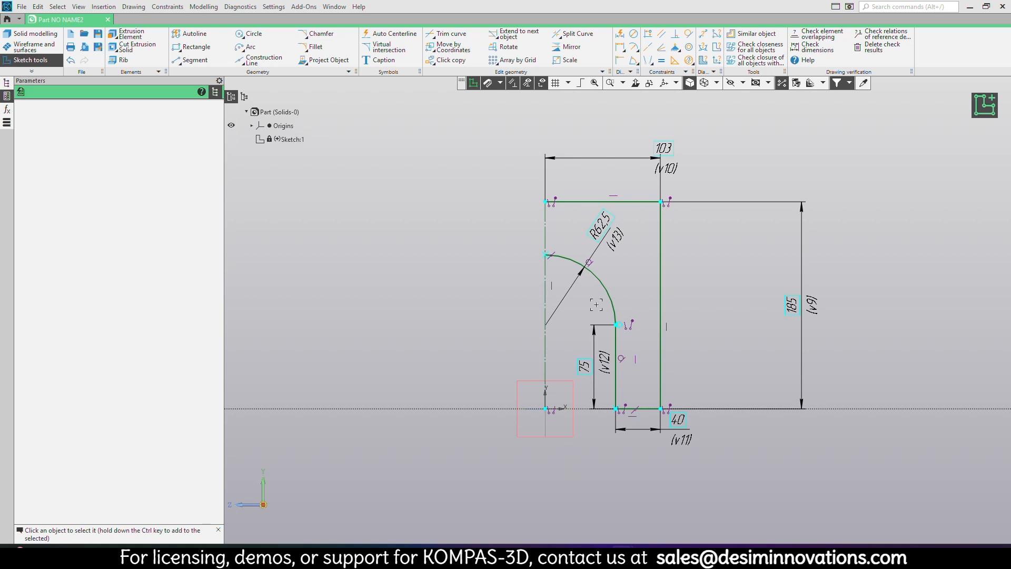
{"action": "mouse_move", "coordinate": [621, 280]}
{"action": "middle_mouse_down"}
{"action": "mouse_move", "coordinate": [666, 260]}
{"action": "mouse_move", "coordinate": [647, 278]}
{"action": "mouse_move", "coordinate": [653, 262]}
{"action": "middle_mouse_up"}
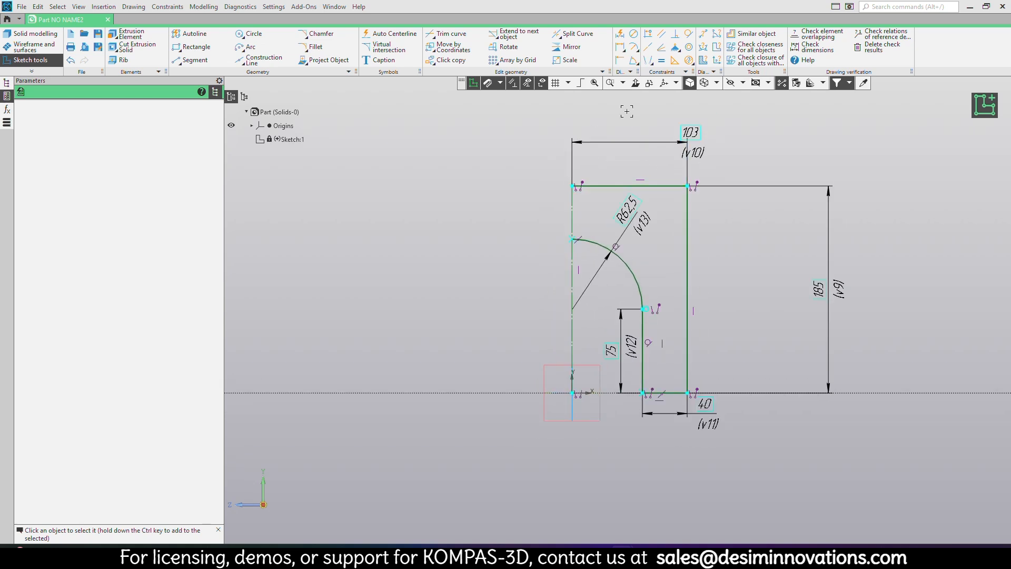
{"action": "middle_click_drag", "start_coordinate": [627, 111], "coordinate": [630, 133]}
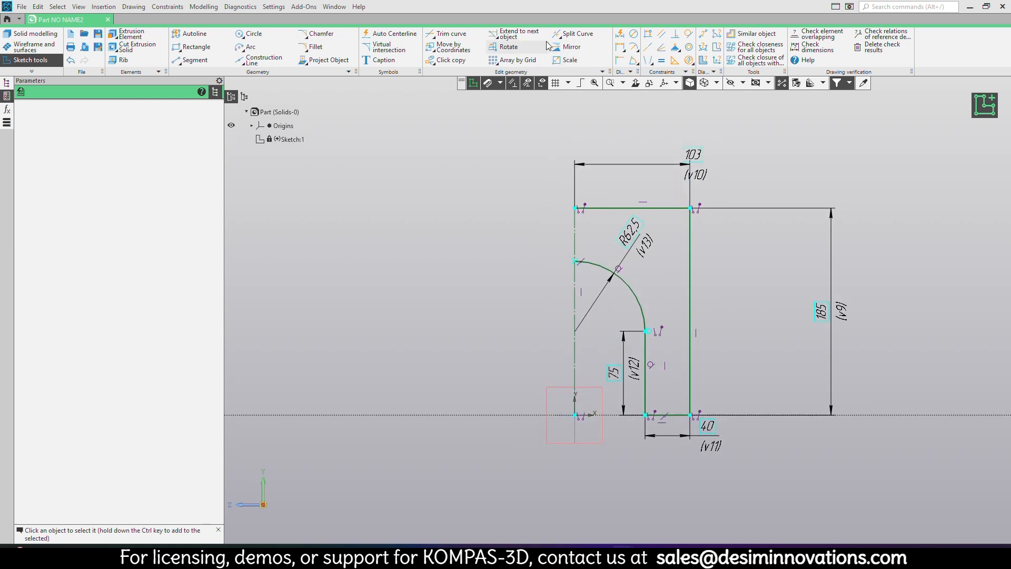
{"action": "left_click", "coordinate": [573, 48]}
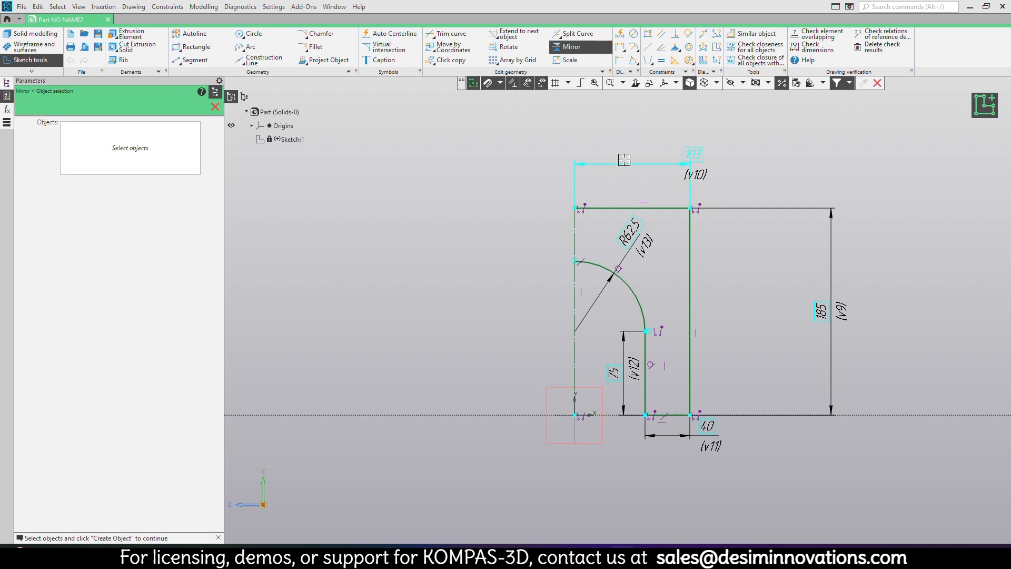
{"action": "left_click", "coordinate": [613, 210]}
{"action": "left_click", "coordinate": [686, 241]}
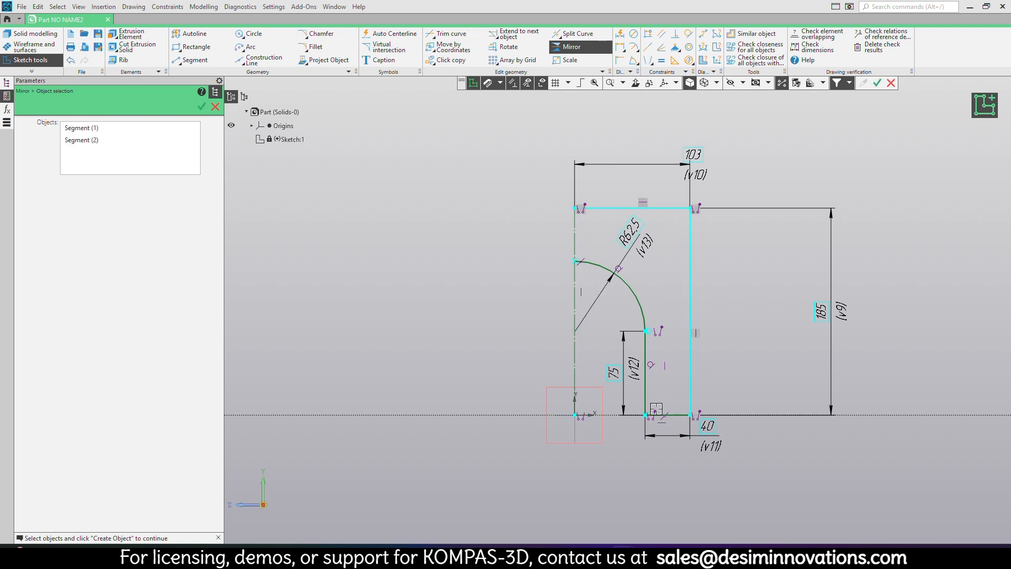
{"action": "left_click", "coordinate": [675, 415]}
{"action": "left_click", "coordinate": [647, 352]}
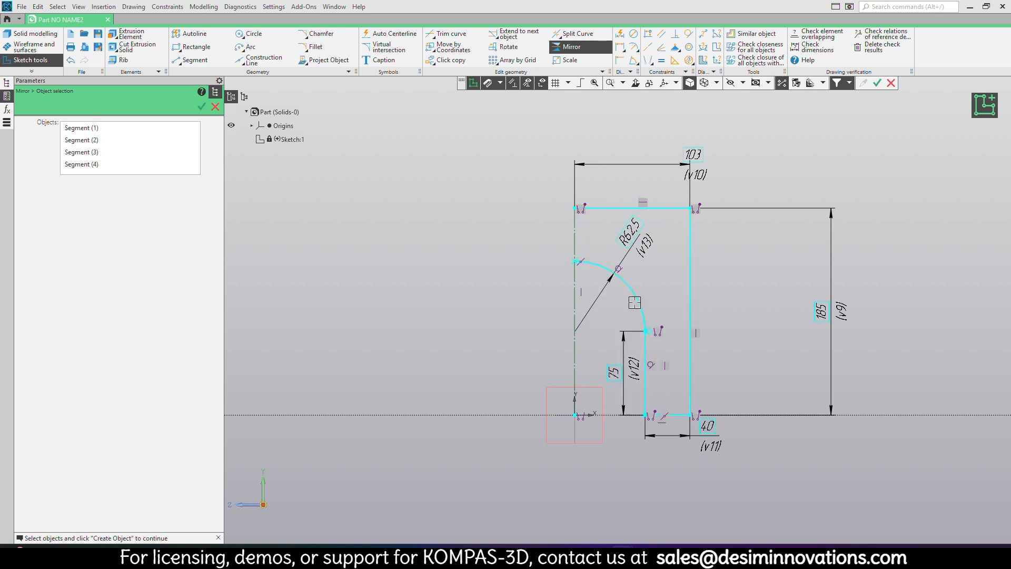
{"action": "left_click", "coordinate": [635, 302]}
{"action": "left_click", "coordinate": [201, 107]}
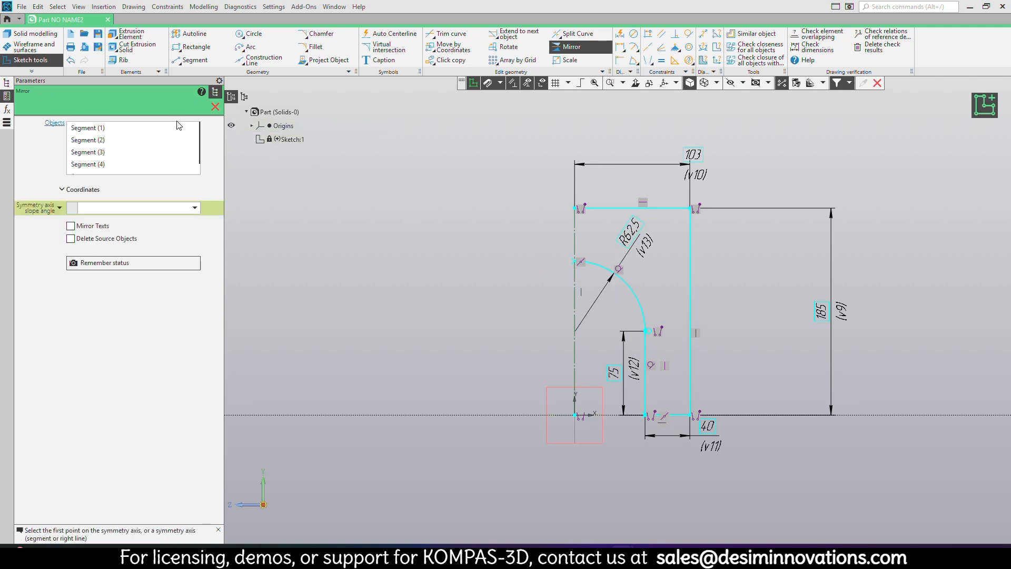
{"action": "left_click", "coordinate": [574, 301]}
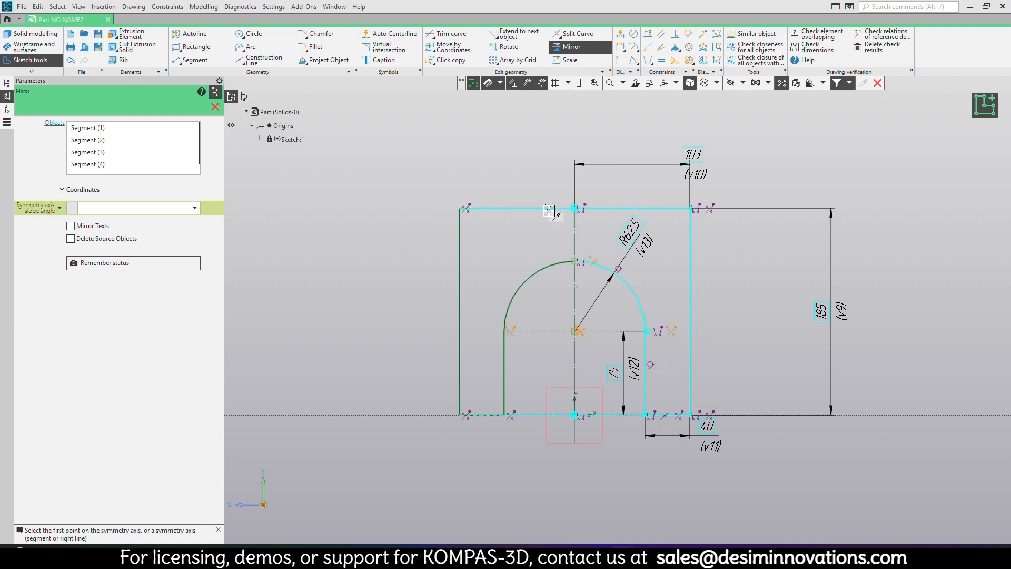
{"action": "scroll", "coordinate": [464, 245], "scroll_direction": "up", "scroll_amount": 3}
{"action": "scroll", "coordinate": [506, 253], "scroll_direction": "down", "scroll_amount": 4}
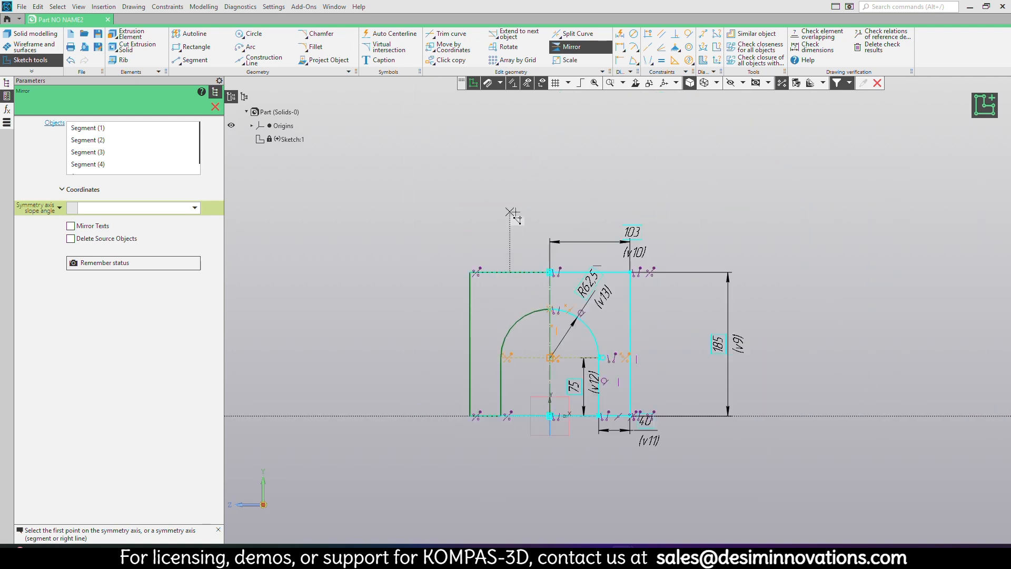
{"action": "scroll", "coordinate": [508, 257], "scroll_direction": "up", "scroll_amount": 4}
{"action": "scroll", "coordinate": [508, 256], "scroll_direction": "down", "scroll_amount": 4}
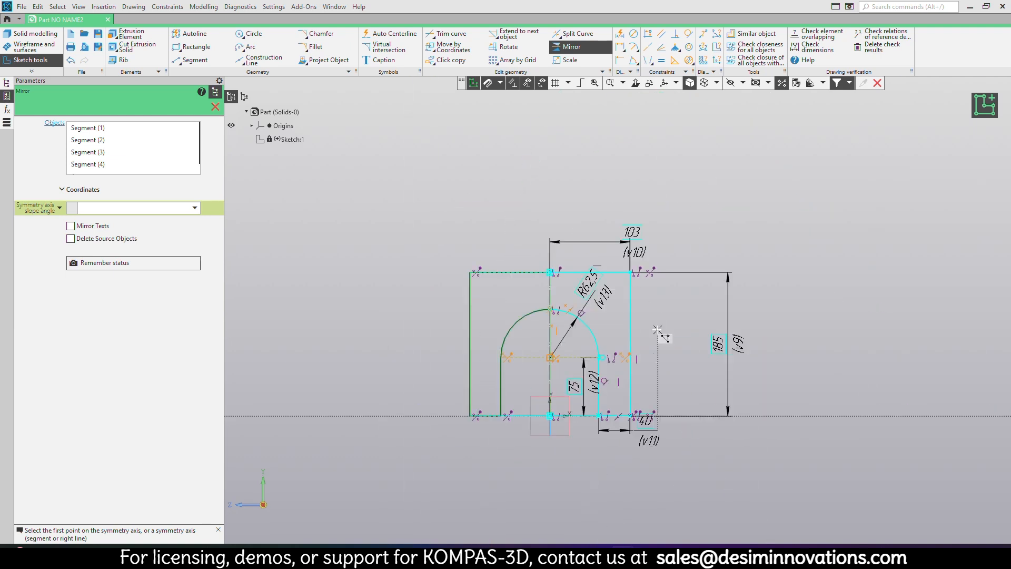
{"action": "left_click", "coordinate": [214, 107]}
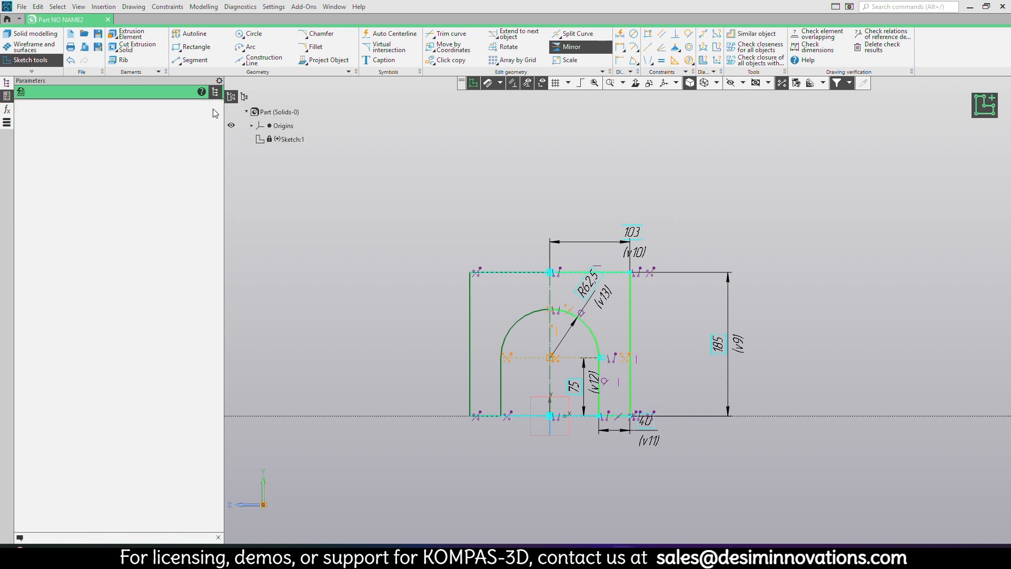
Step: Extrude the full U-shaped profile symmetrically to a distance of 120
{"action": "middle_click_drag", "start_coordinate": [697, 311], "coordinate": [748, 270]}
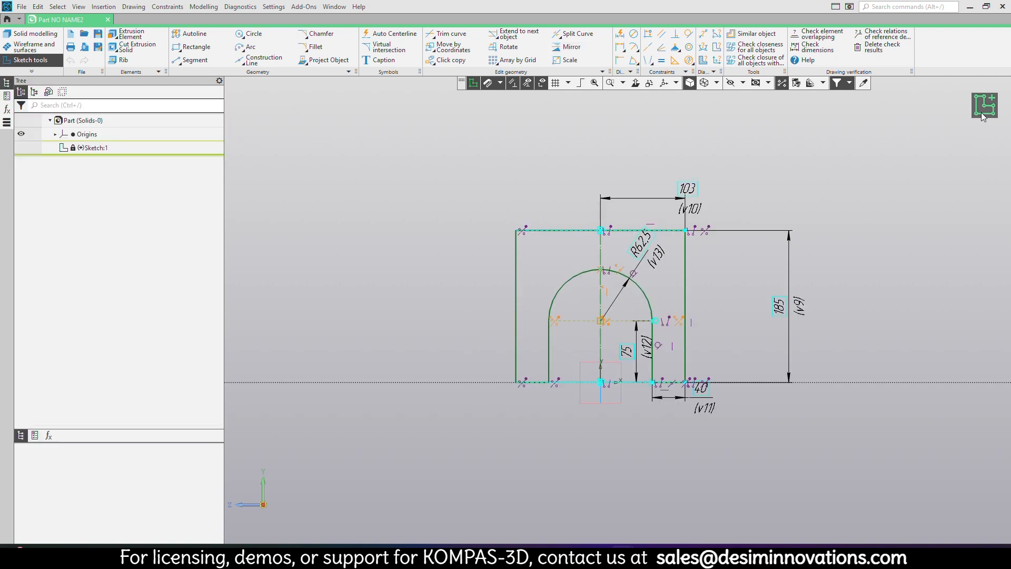
{"action": "left_click", "coordinate": [140, 38]}
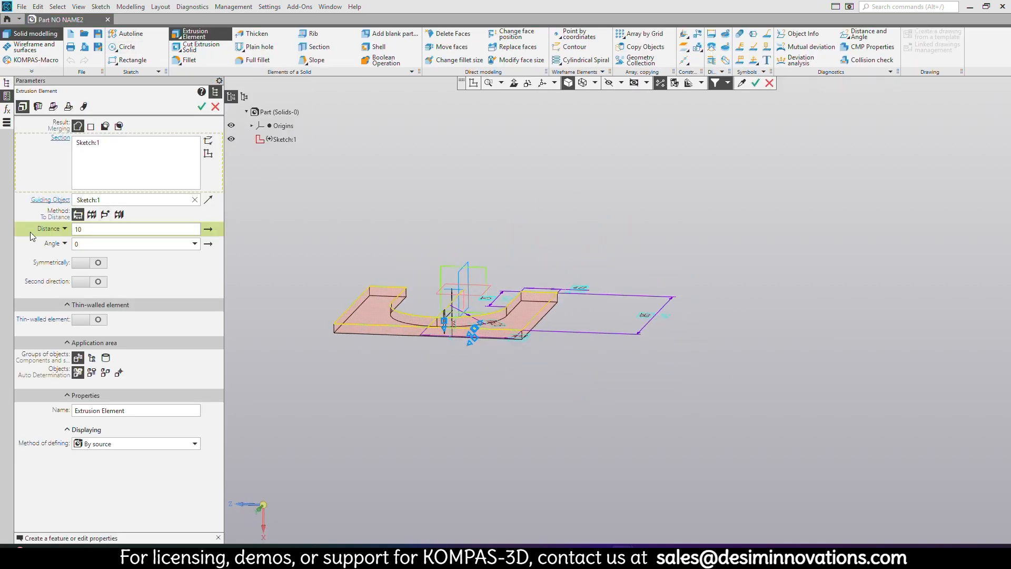
{"action": "left_click", "coordinate": [85, 263]}
{"action": "left_click", "coordinate": [111, 229]}
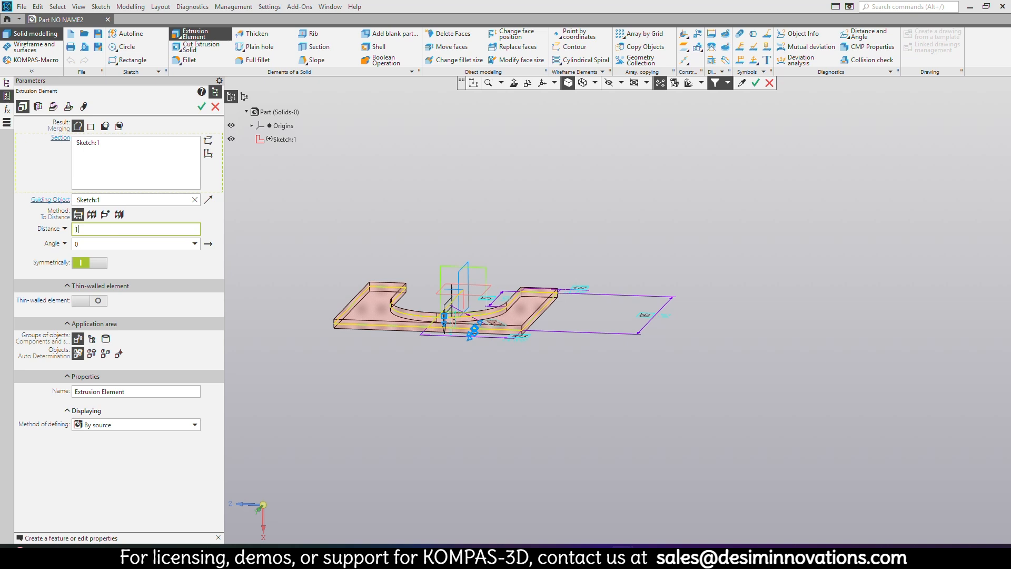
{"action": "key", "text": "Return"}
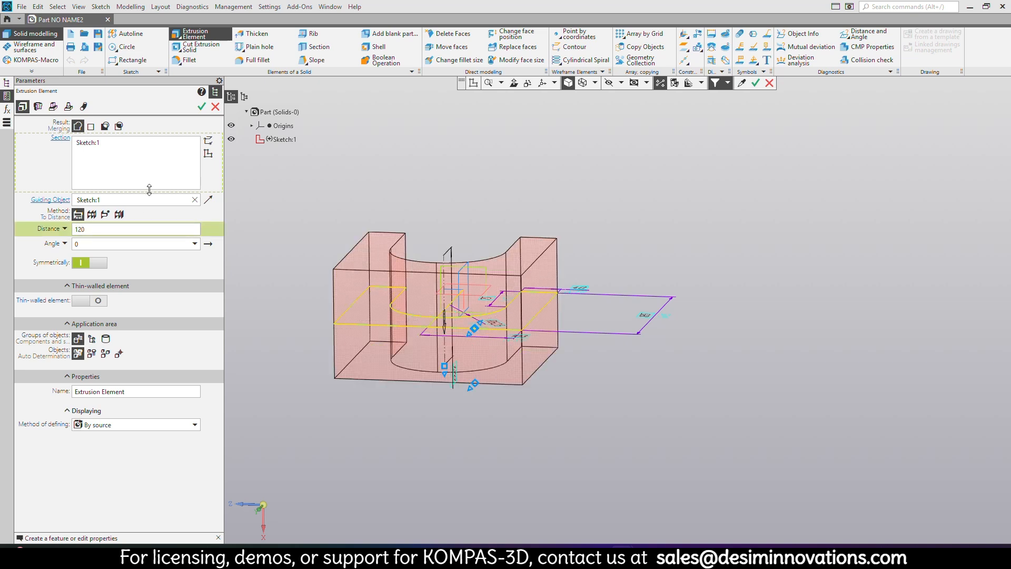
{"action": "left_click", "coordinate": [202, 107]}
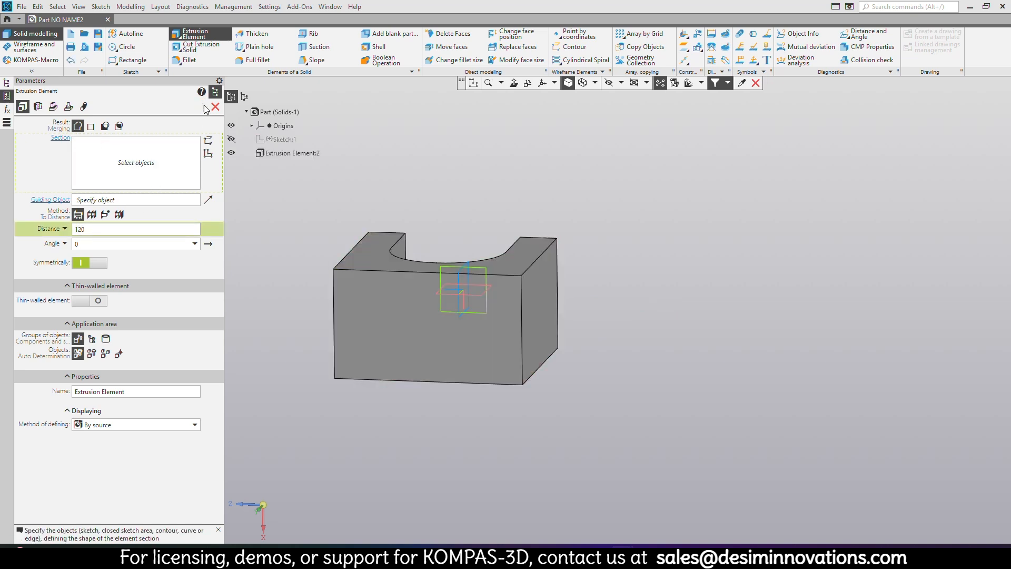
{"action": "middle_click_drag", "start_coordinate": [543, 215], "coordinate": [653, 215]}
{"action": "right_click_drag", "start_coordinate": [648, 215], "coordinate": [549, 214]}
{"action": "middle_click_drag", "start_coordinate": [548, 214], "coordinate": [512, 169]}
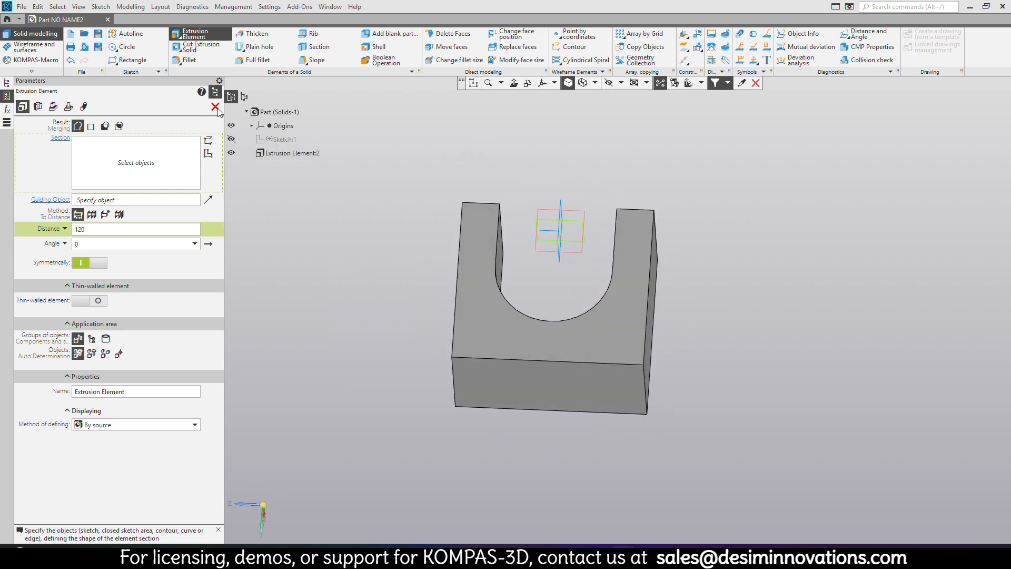
{"action": "left_click", "coordinate": [215, 108]}
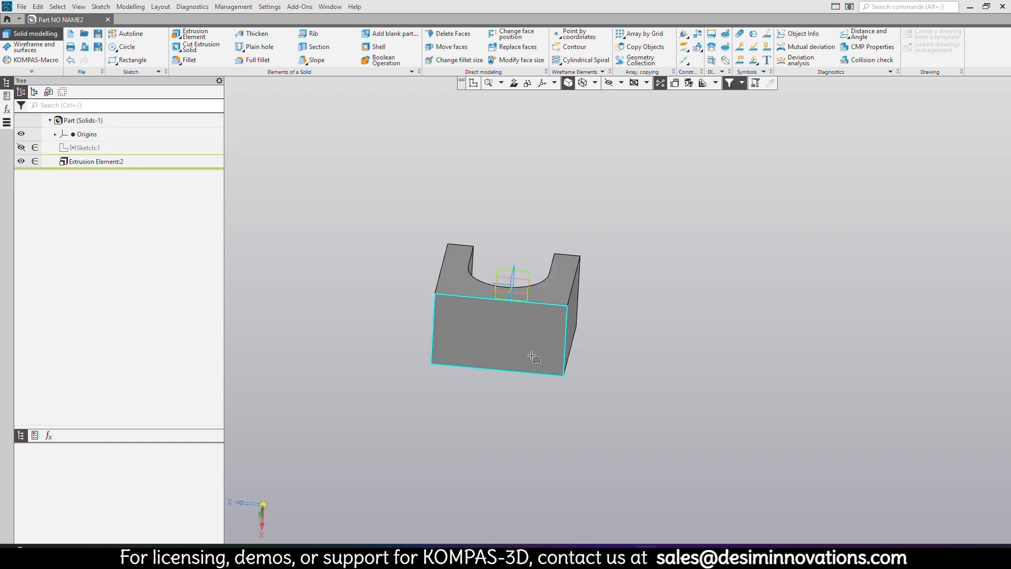
Step: Sketch two origin-centred circles on the rectangular face opposite the slot opening, the outer reaching the face's long edge and the inner about 94 in diameter
{"action": "left_click", "coordinate": [494, 346]}
{"action": "left_click", "coordinate": [513, 334]}
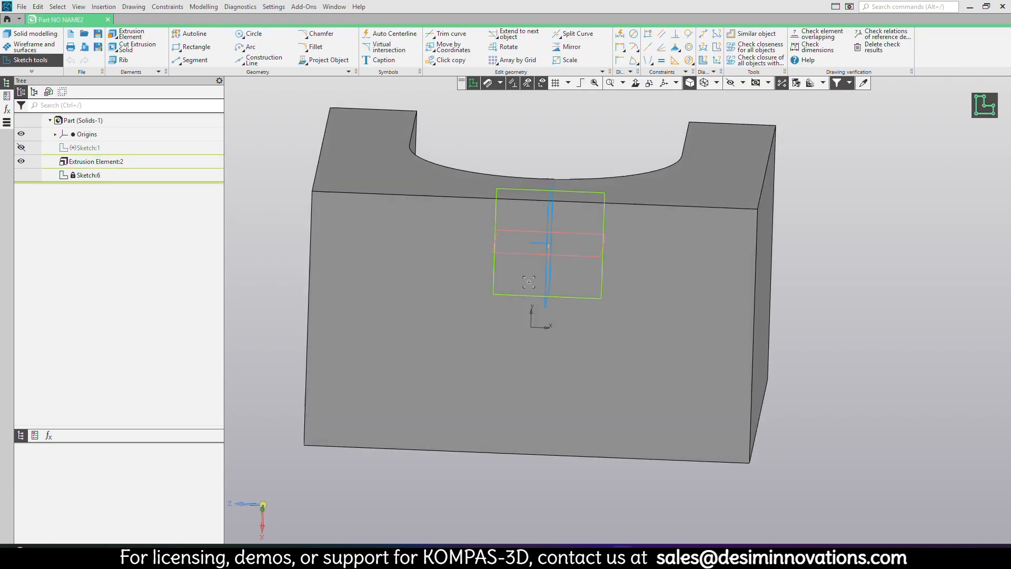
{"action": "left_click", "coordinate": [238, 33]}
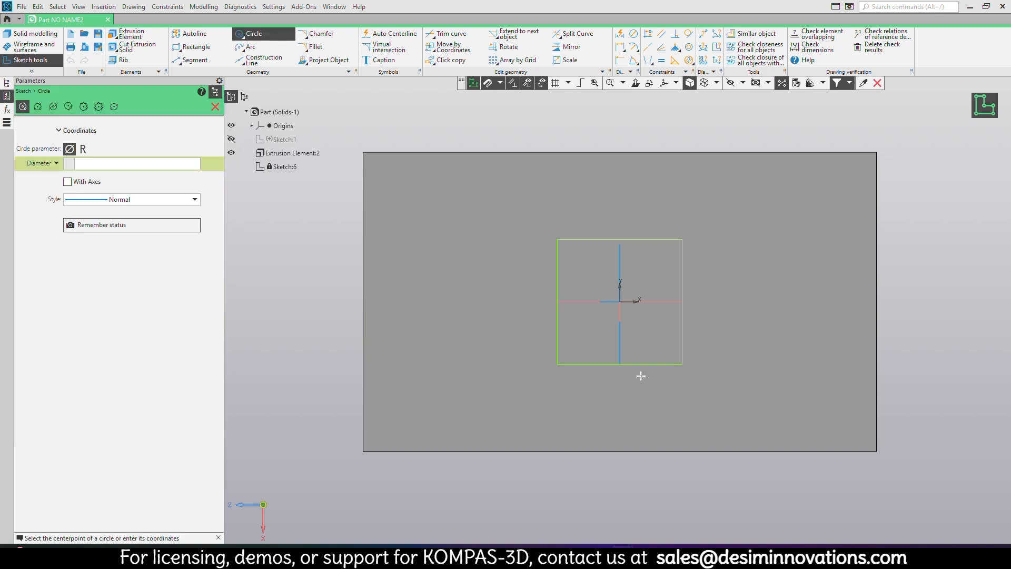
{"action": "left_click", "coordinate": [620, 301]}
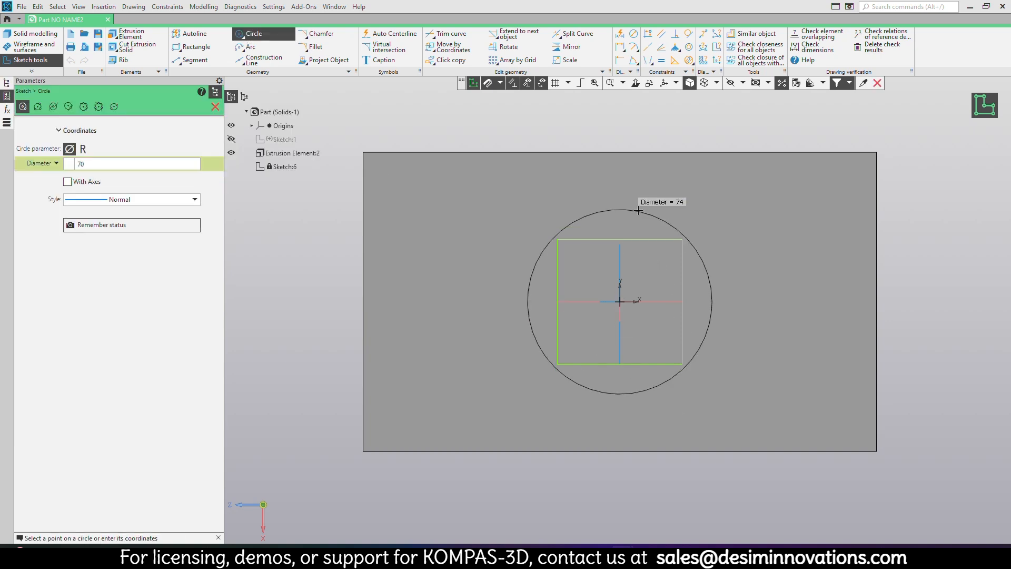
{"action": "left_click", "coordinate": [619, 153]}
{"action": "middle_click_drag", "start_coordinate": [699, 257], "coordinate": [643, 240]}
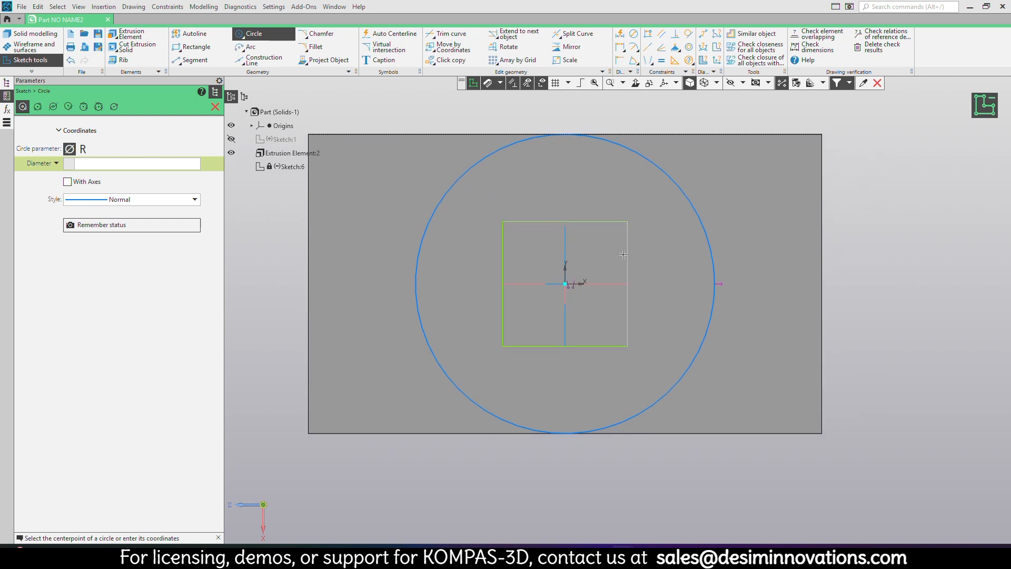
{"action": "left_click", "coordinate": [565, 284]}
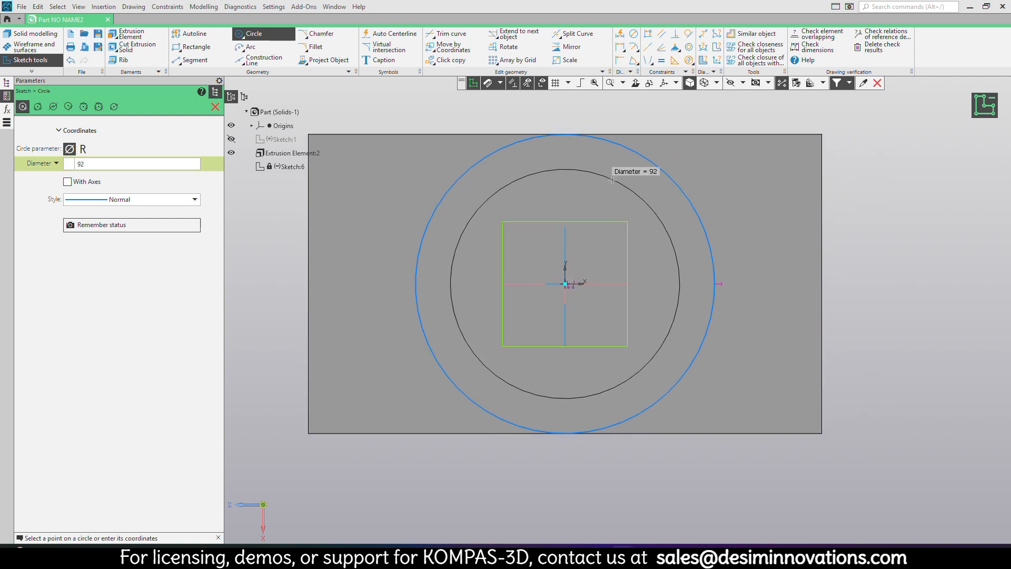
{"action": "left_click", "coordinate": [613, 177]}
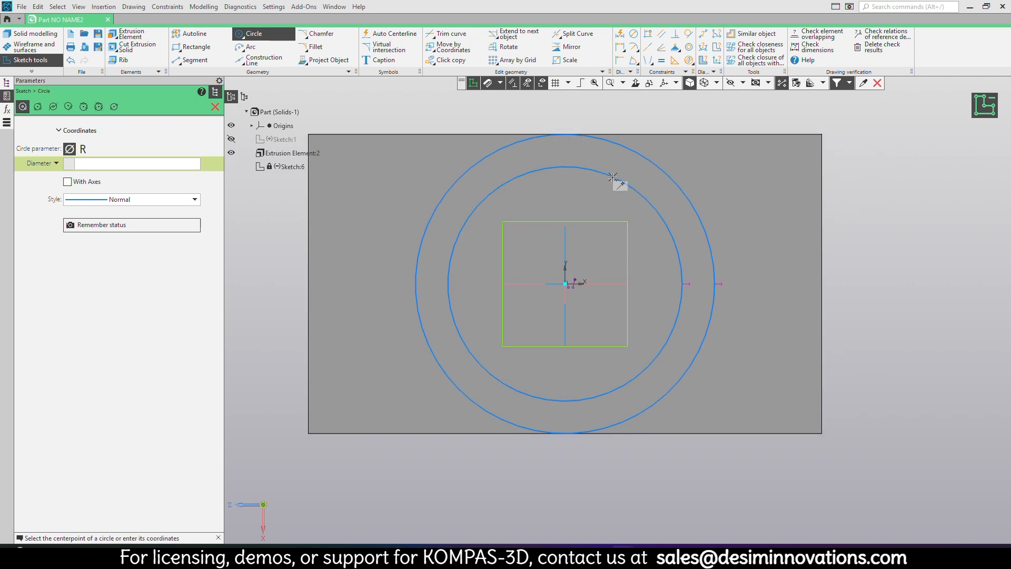
Step: Add diameter dimensions to both circles, setting the outer to 120 and the inner to 100
{"action": "left_click", "coordinate": [634, 35]}
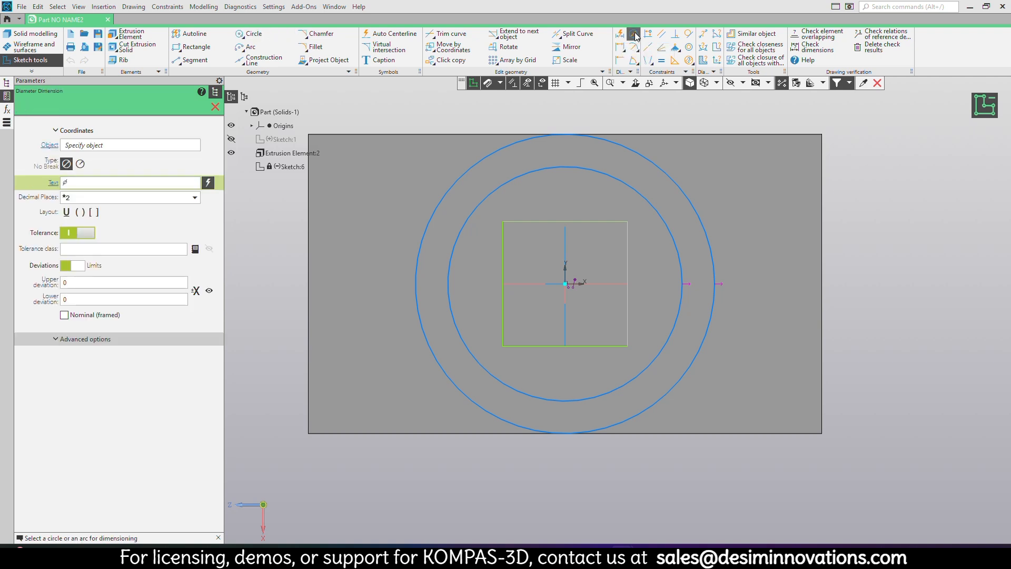
{"action": "left_click", "coordinate": [622, 146]}
{"action": "left_click", "coordinate": [730, 153]}
{"action": "type", "text": "120"}
{"action": "key", "text": "Return"}
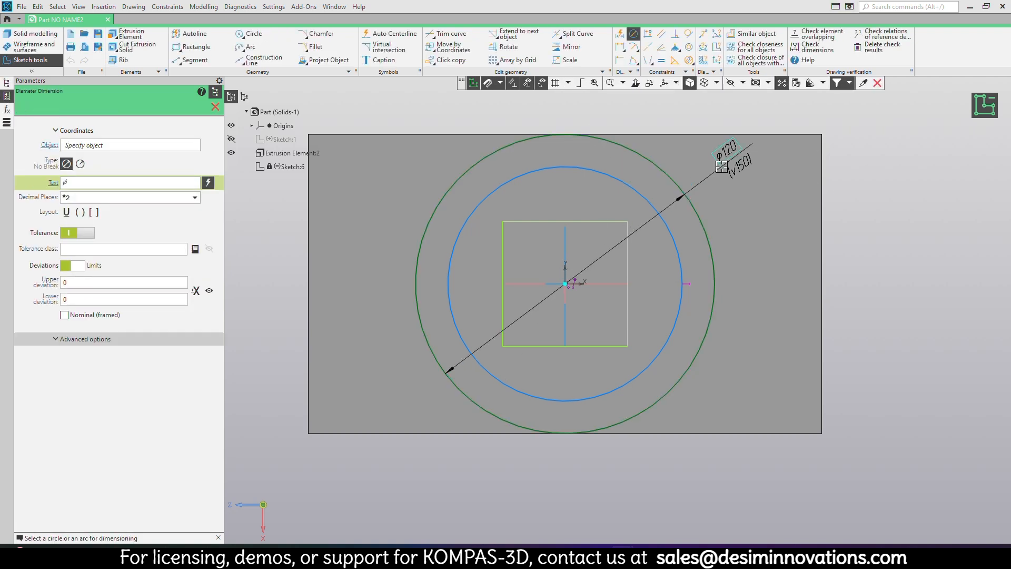
{"action": "left_click", "coordinate": [681, 258]}
{"action": "left_click", "coordinate": [782, 305]}
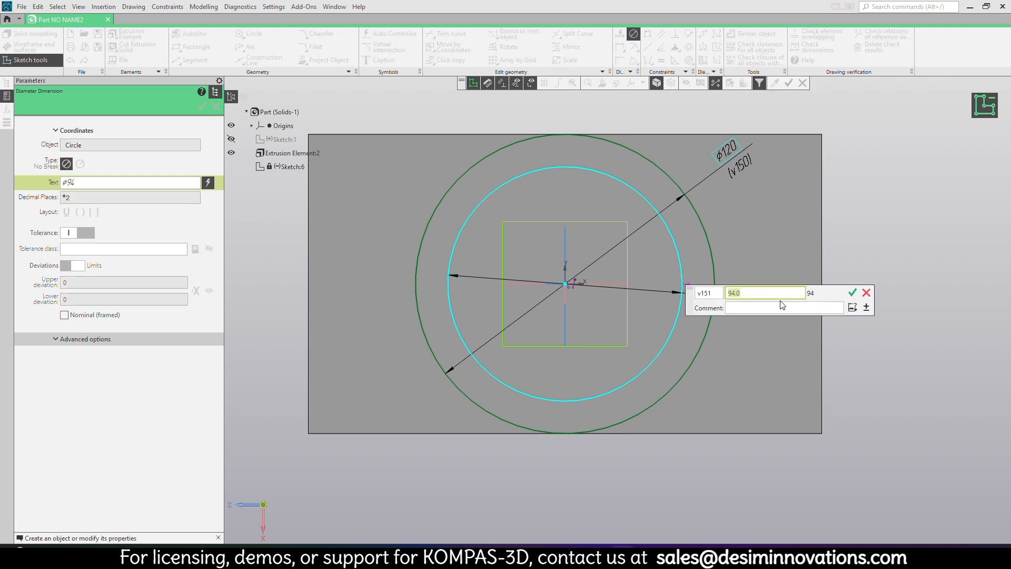
{"action": "key", "text": "Return"}
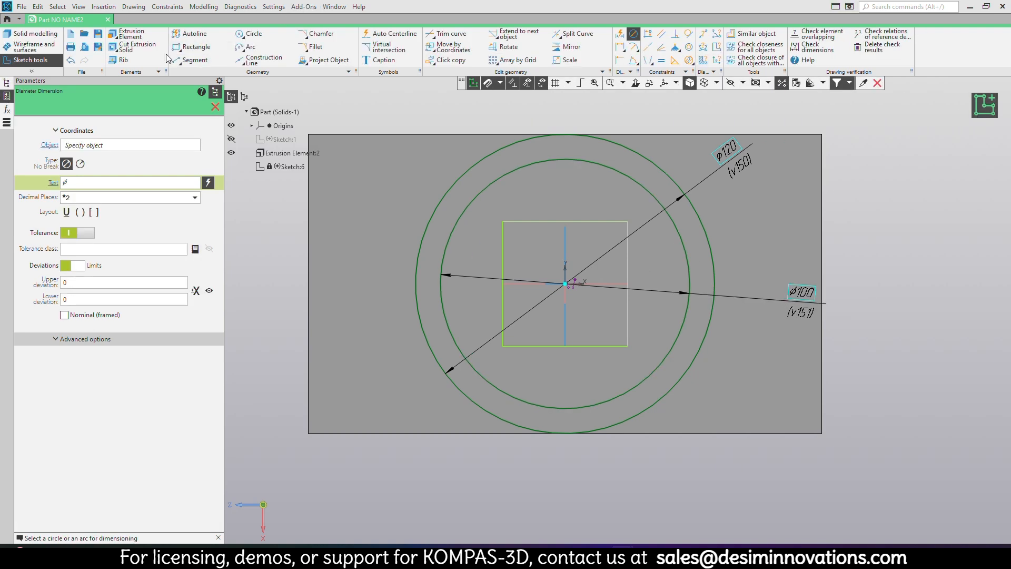
Step: Extrude the ring between the two circles outward from the block by 100
{"action": "left_click", "coordinate": [130, 37]}
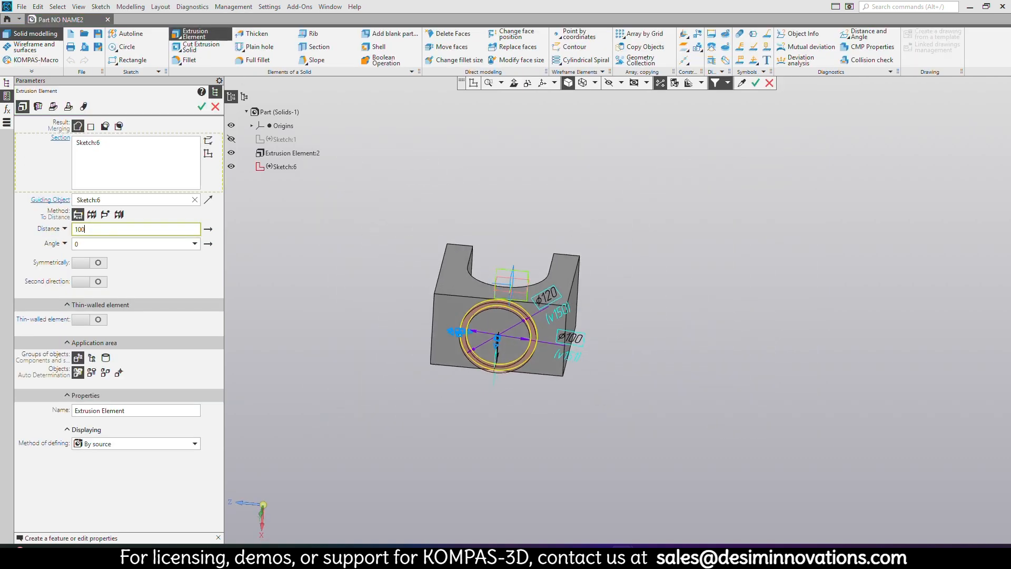
{"action": "type", "text": "100"}
{"action": "key", "text": "Return"}
{"action": "left_click", "coordinate": [202, 107]}
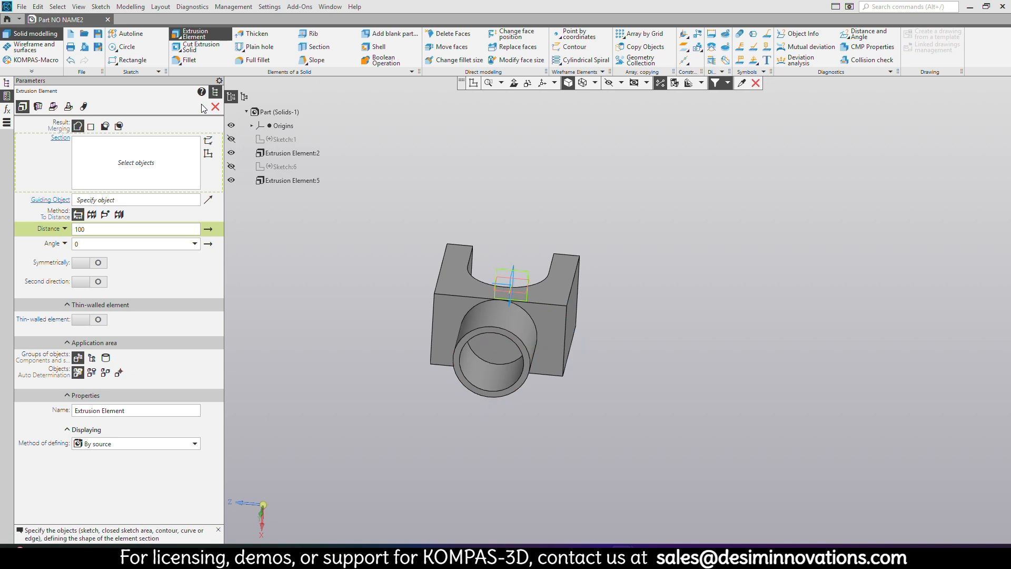
{"action": "middle_click_drag", "start_coordinate": [640, 390], "coordinate": [582, 295]}
{"action": "scroll", "coordinate": [582, 295], "scroll_direction": "up", "scroll_amount": 5}
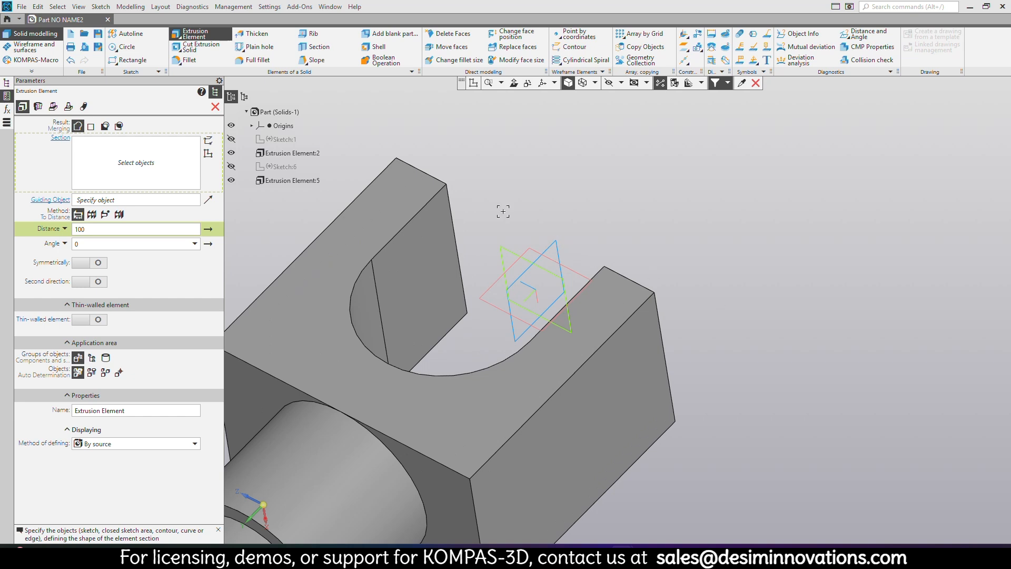
{"action": "left_click", "coordinate": [215, 108]}
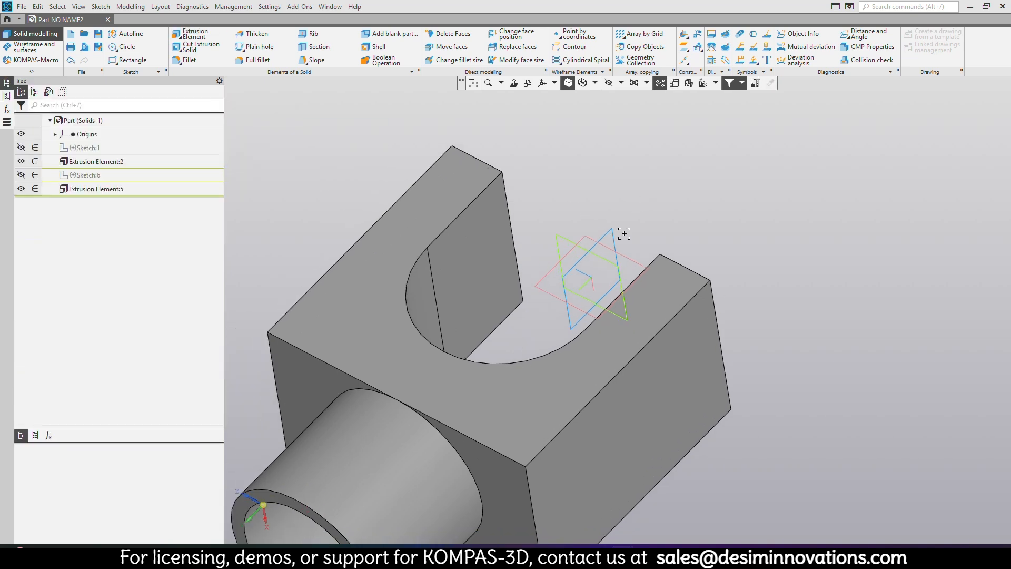
Step: Start a sketch on the mid-plane running along the boss axis and draw a horizontal centreline about 336 long from the origin past the boss
{"action": "left_click", "coordinate": [618, 233]}
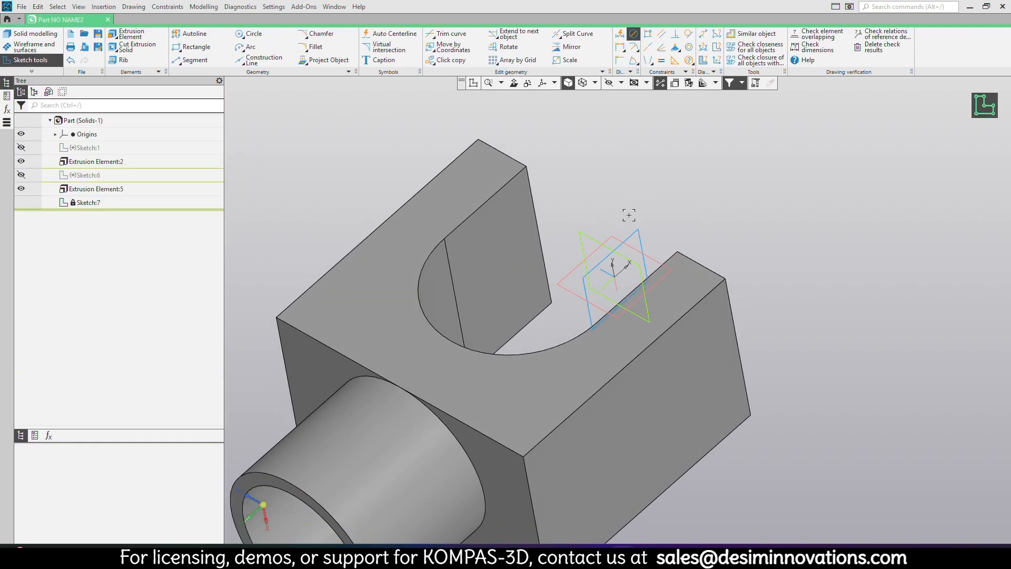
{"action": "left_click", "coordinate": [636, 199]}
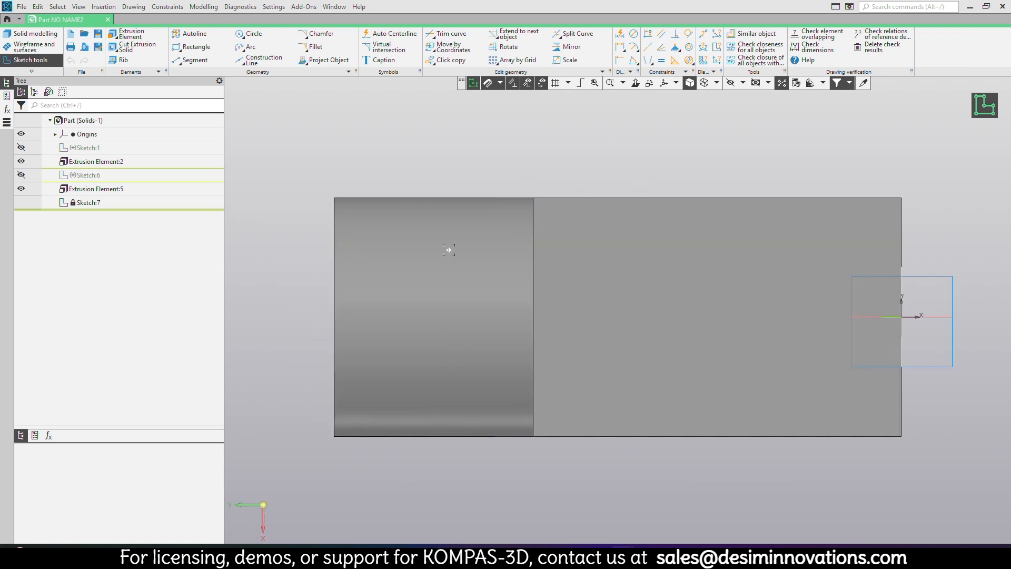
{"action": "left_click", "coordinate": [392, 33]}
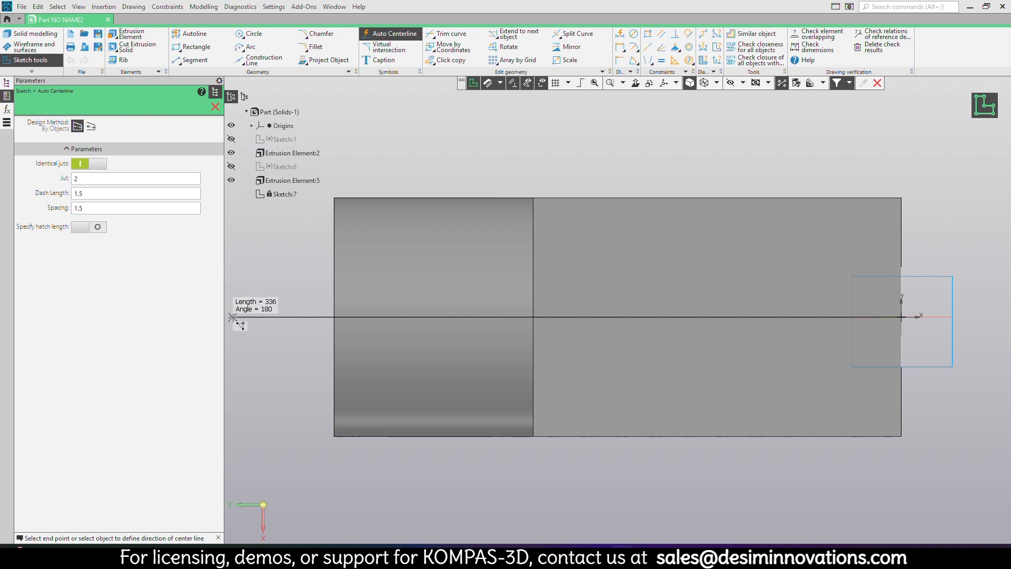
{"action": "left_click", "coordinate": [233, 316]}
{"action": "key", "text": "Escape"}
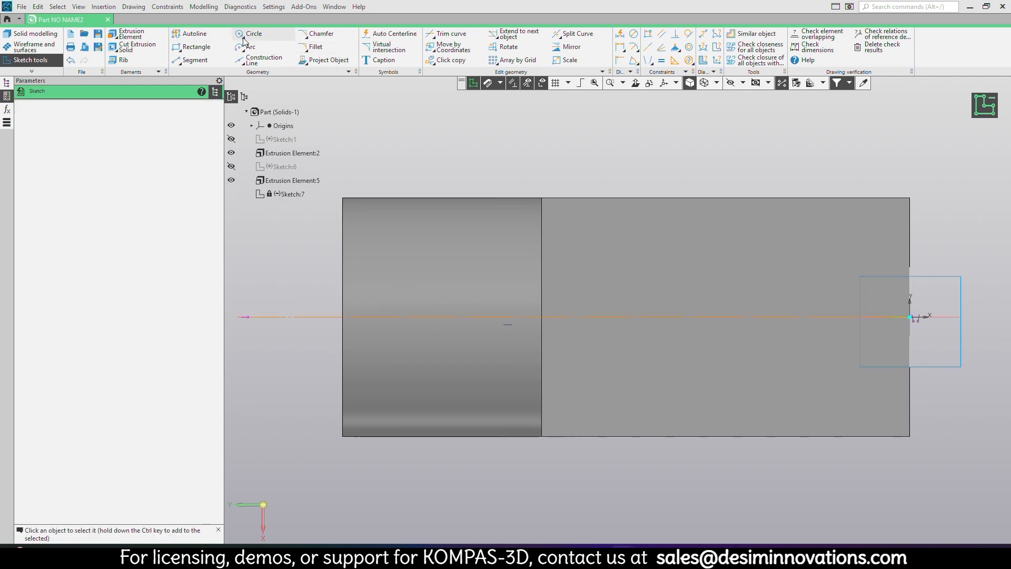
Step: Sketch a circle about 46 in diameter centred on the centreline, over the tubular boss
{"action": "left_click", "coordinate": [250, 35]}
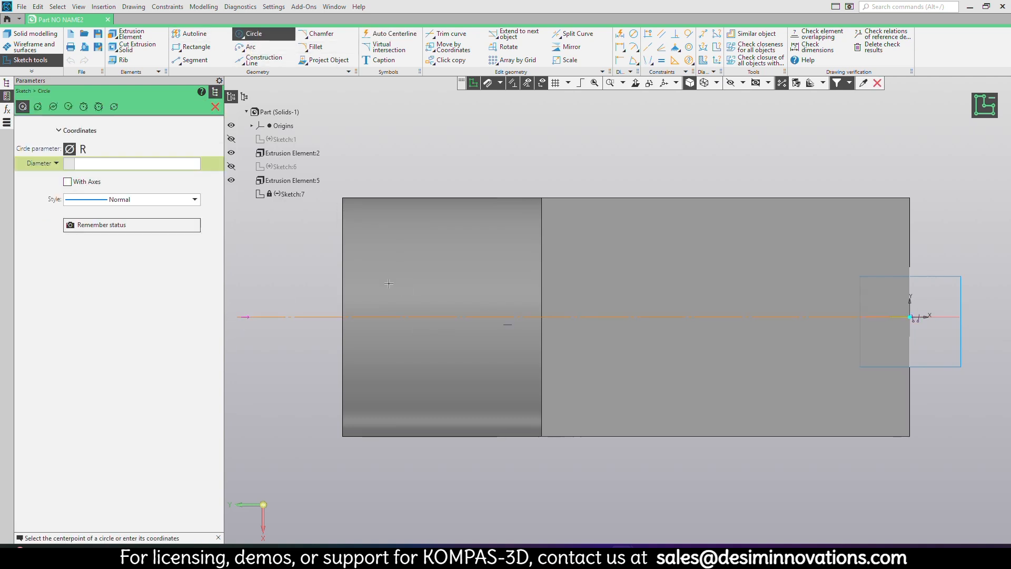
{"action": "left_click", "coordinate": [451, 317]}
{"action": "left_click", "coordinate": [483, 285]}
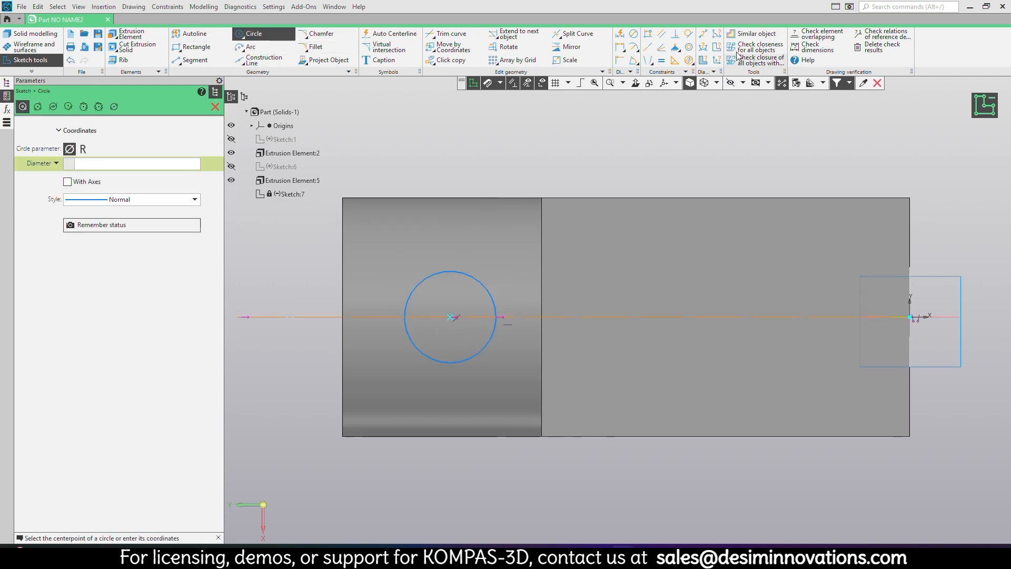
Step: Add a diameter dimension to the circle over the boss and set it to 45
{"action": "left_click", "coordinate": [635, 34]}
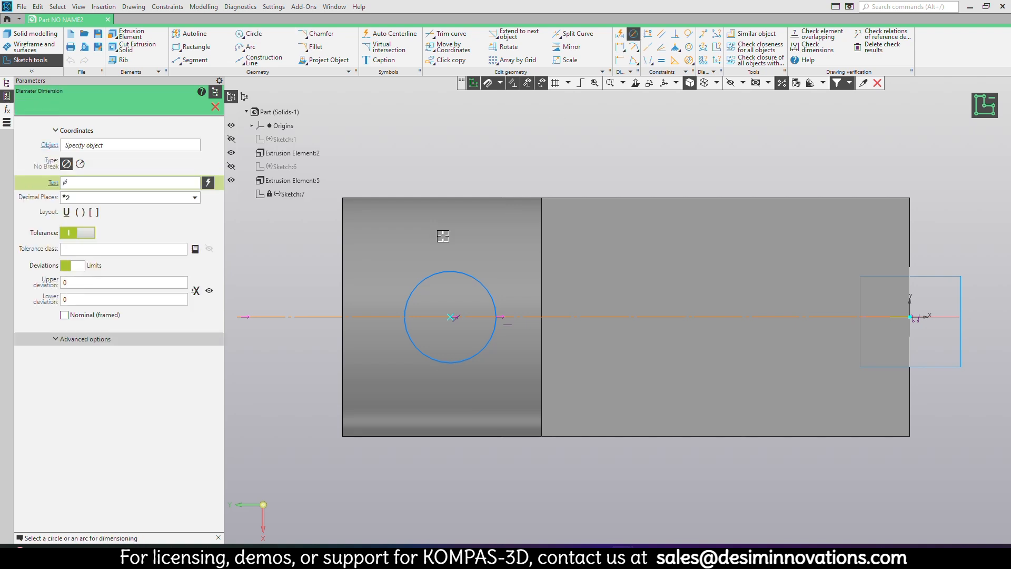
{"action": "left_click", "coordinate": [448, 271]}
{"action": "left_click", "coordinate": [465, 253]}
{"action": "type", "text": "45"}
{"action": "key", "text": "Return"}
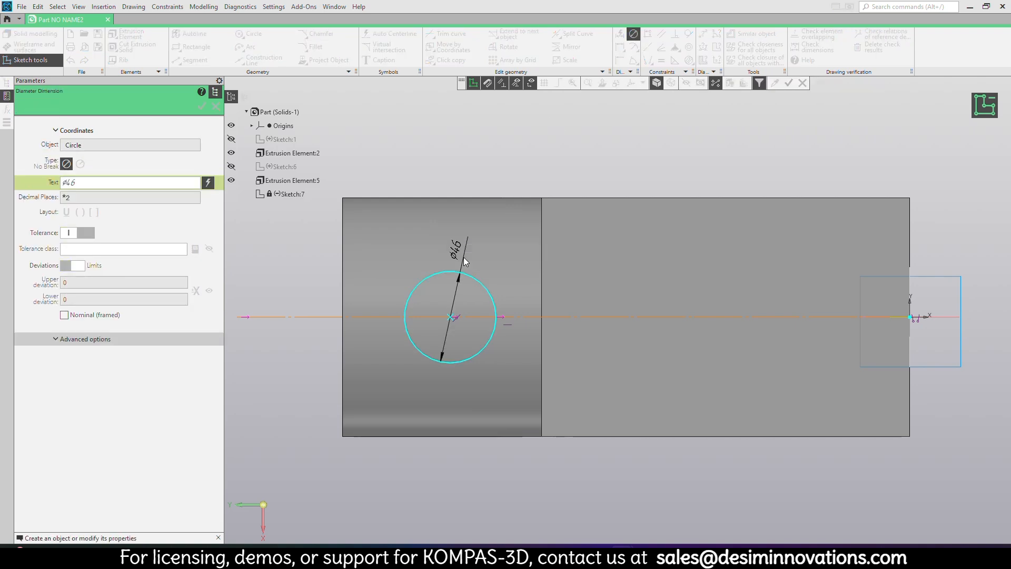
{"action": "key", "text": "Escape"}
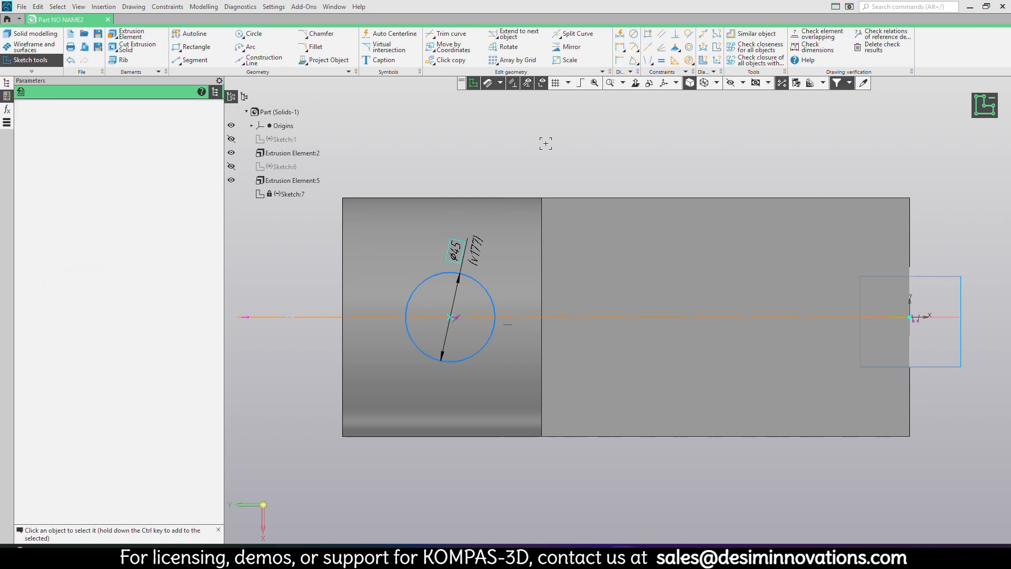
Step: Dimension the circle centre from the boss's free end edge and set the distance to 50
{"action": "left_click", "coordinate": [620, 35]}
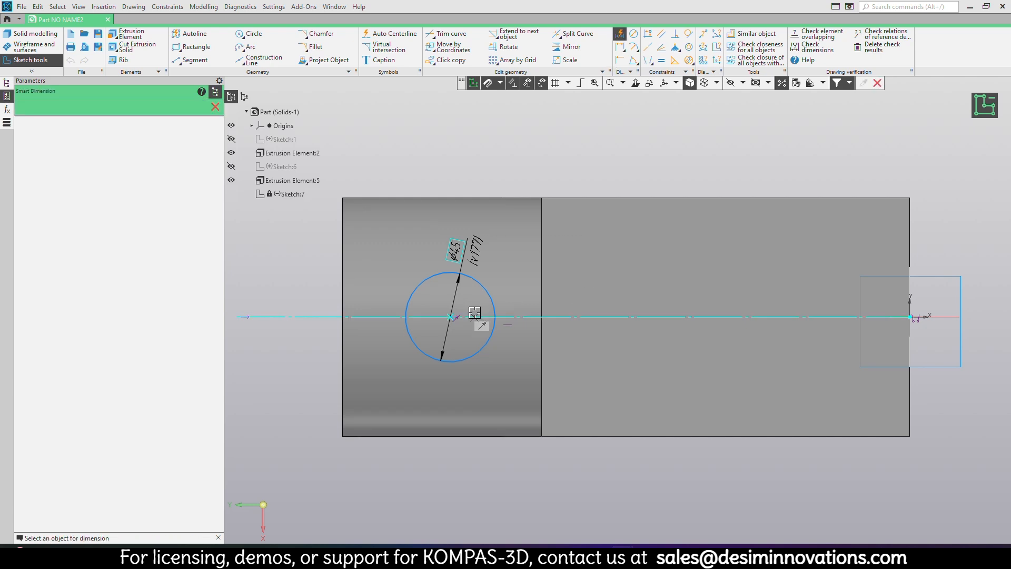
{"action": "left_click", "coordinate": [343, 329]}
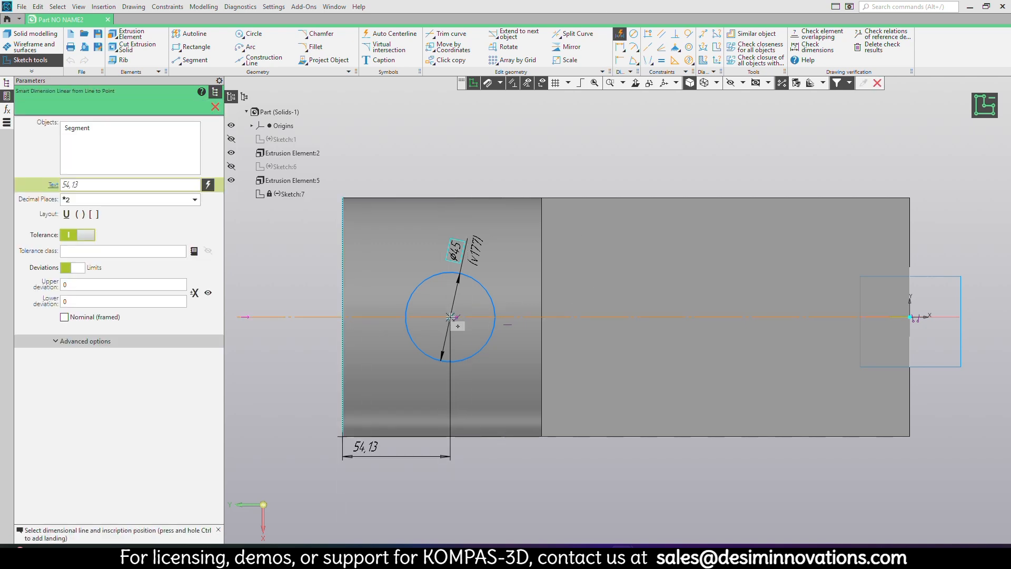
{"action": "left_click", "coordinate": [450, 316]}
{"action": "left_click", "coordinate": [408, 451]}
{"action": "type", "text": "5"}
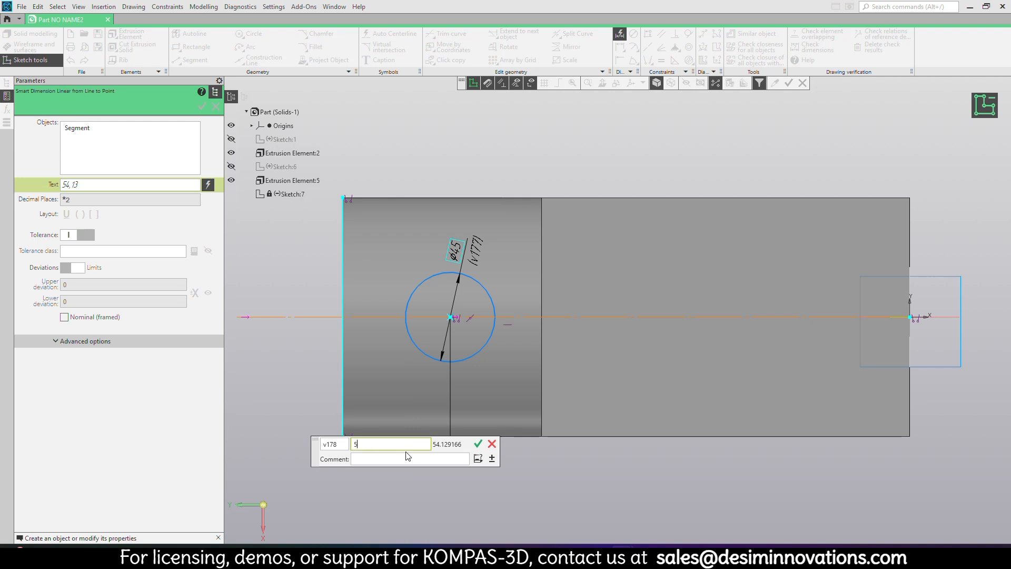
{"action": "type", "text": "0"}
{"action": "key", "text": "Return"}
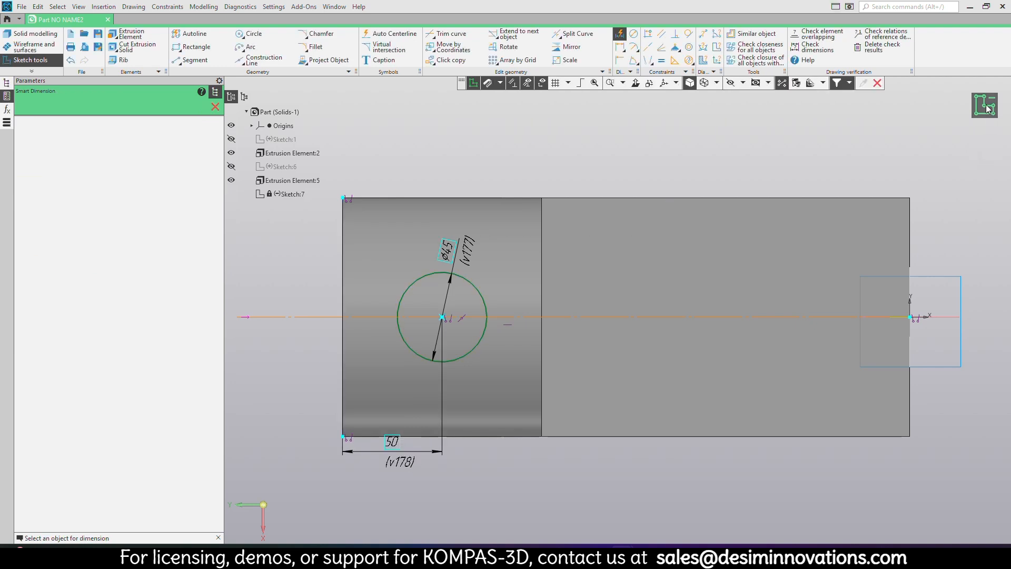
Step: Cut the circle through all in both directions to make a cross hole through both walls of the boss
{"action": "left_click", "coordinate": [126, 51]}
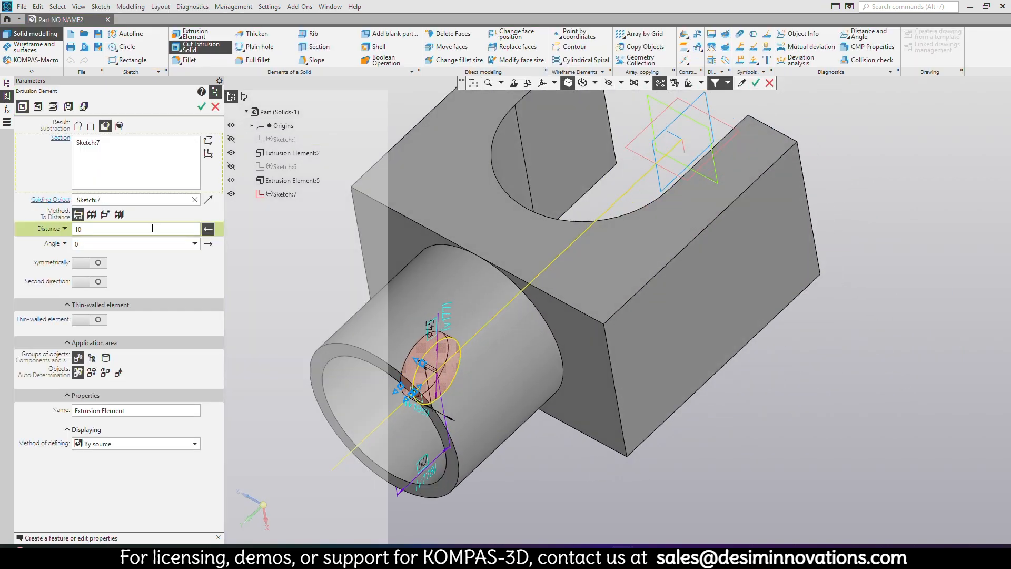
{"action": "left_click", "coordinate": [82, 282]}
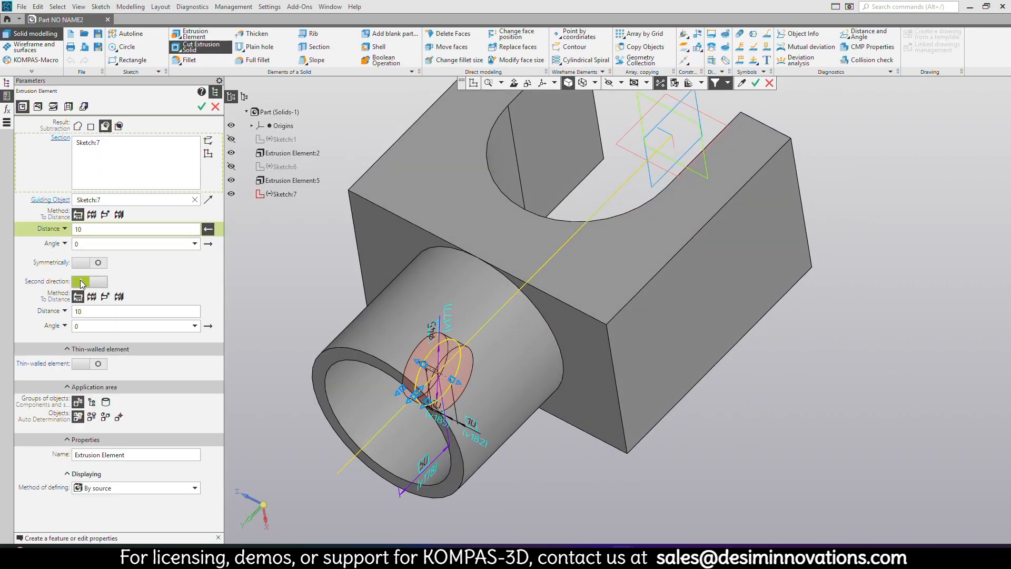
{"action": "left_click", "coordinate": [92, 215]}
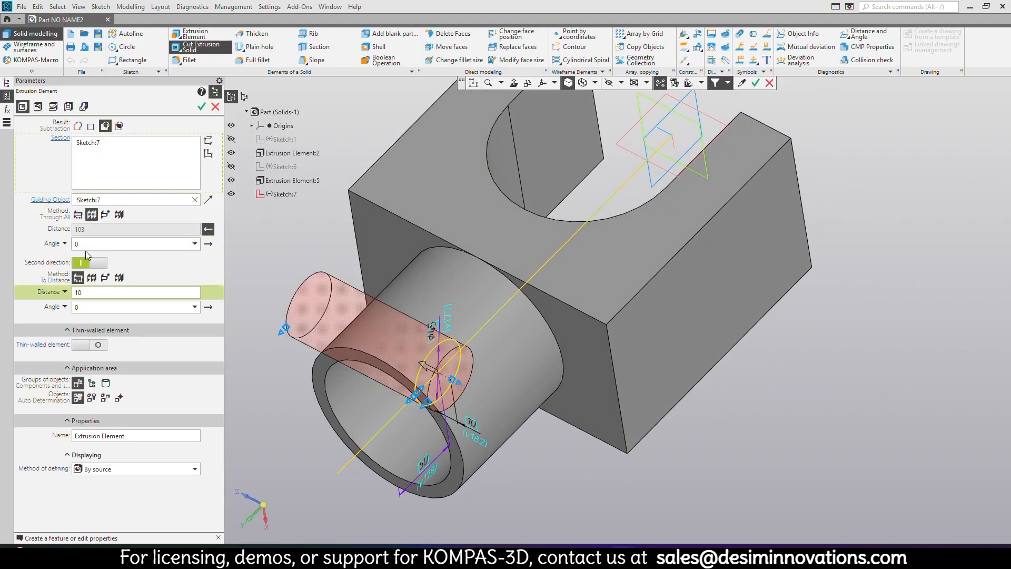
{"action": "left_click", "coordinate": [92, 278]}
{"action": "middle_click_drag", "start_coordinate": [654, 430], "coordinate": [699, 425]}
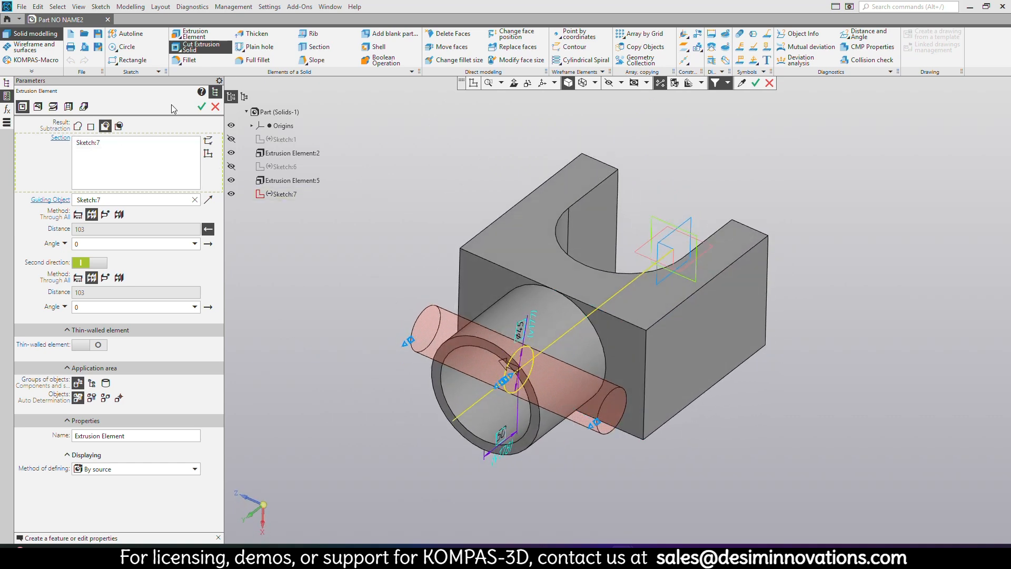
{"action": "left_click", "coordinate": [202, 107]}
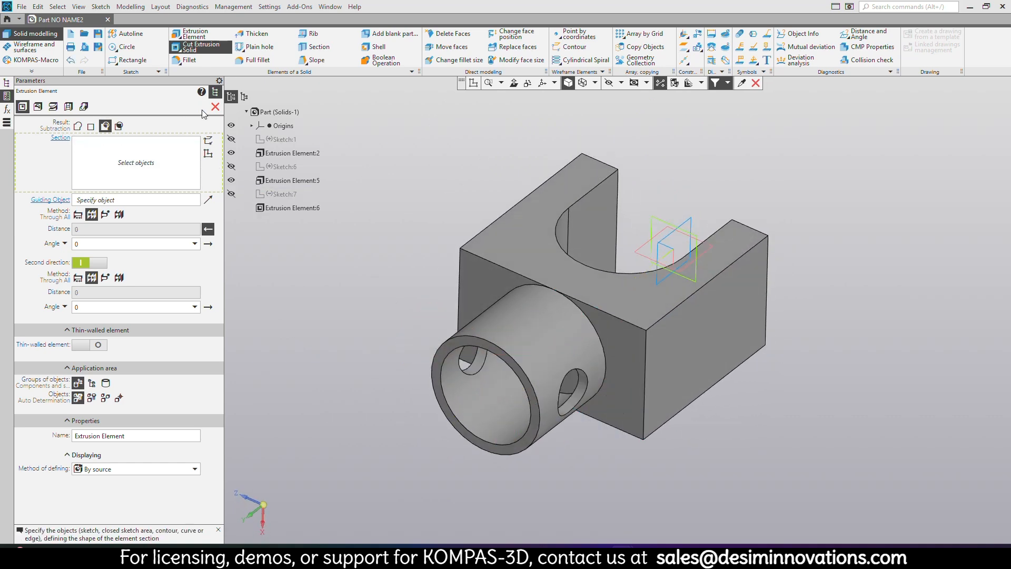
{"action": "mouse_move", "coordinate": [521, 341]}
{"action": "middle_mouse_down"}
{"action": "mouse_move", "coordinate": [548, 385]}
{"action": "mouse_move", "coordinate": [496, 340]}
{"action": "mouse_move", "coordinate": [530, 389]}
{"action": "mouse_move", "coordinate": [456, 32]}
{"action": "middle_mouse_up"}
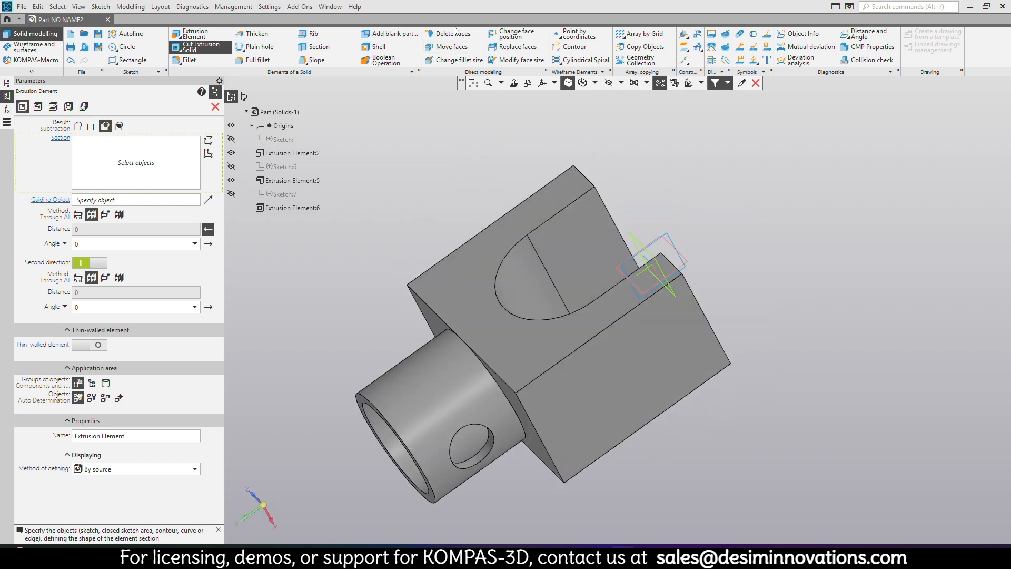
{"action": "left_click", "coordinate": [216, 107]}
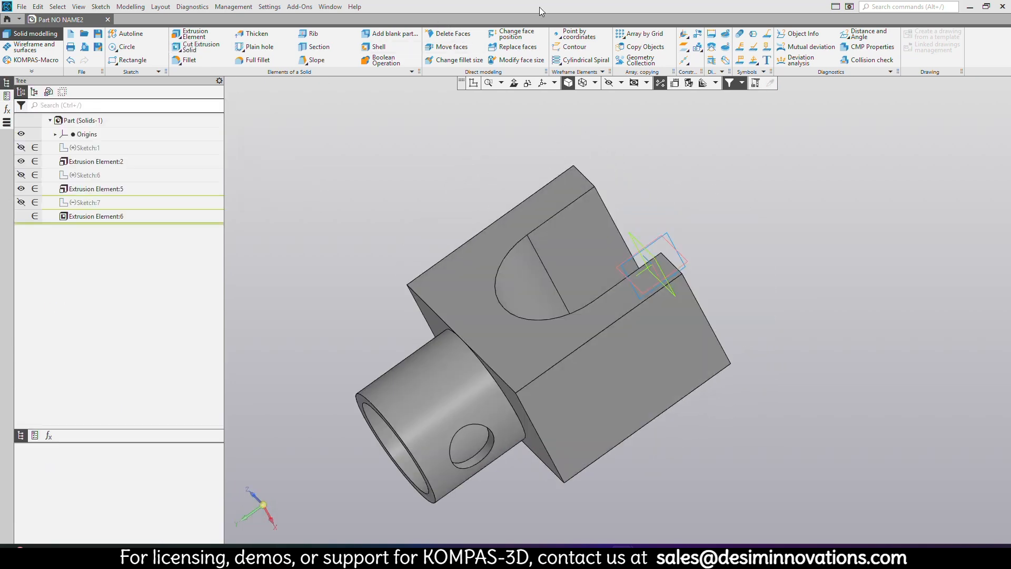
Step: Round the end of one fork arm with a full fillet, using the two opposite U-shaped faces as sides and the arm's end face as centre
{"action": "left_click", "coordinate": [253, 62]}
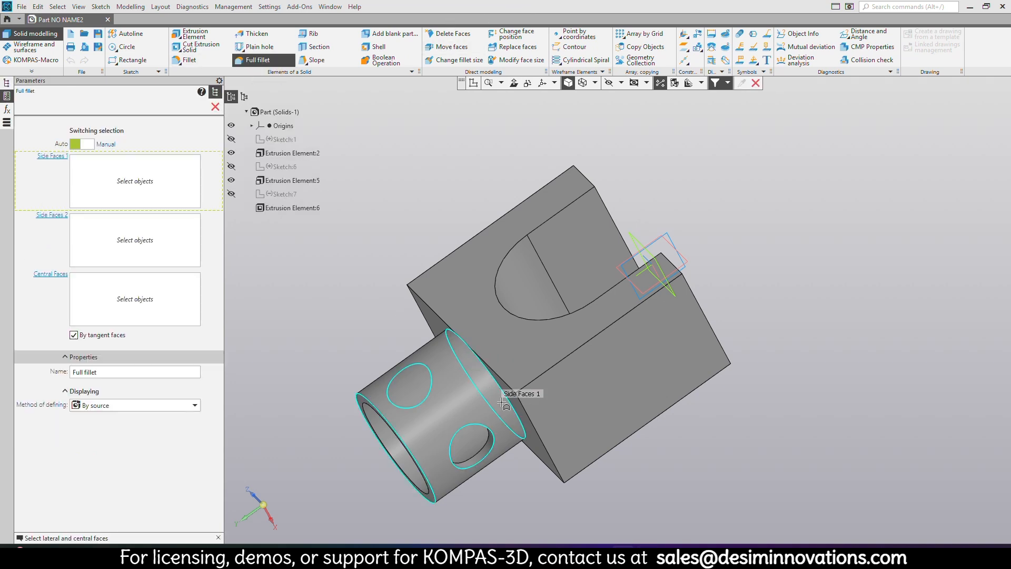
{"action": "left_click", "coordinate": [549, 343]}
{"action": "middle_click_drag", "start_coordinate": [549, 343], "coordinate": [487, 390]}
{"action": "left_click", "coordinate": [488, 391]}
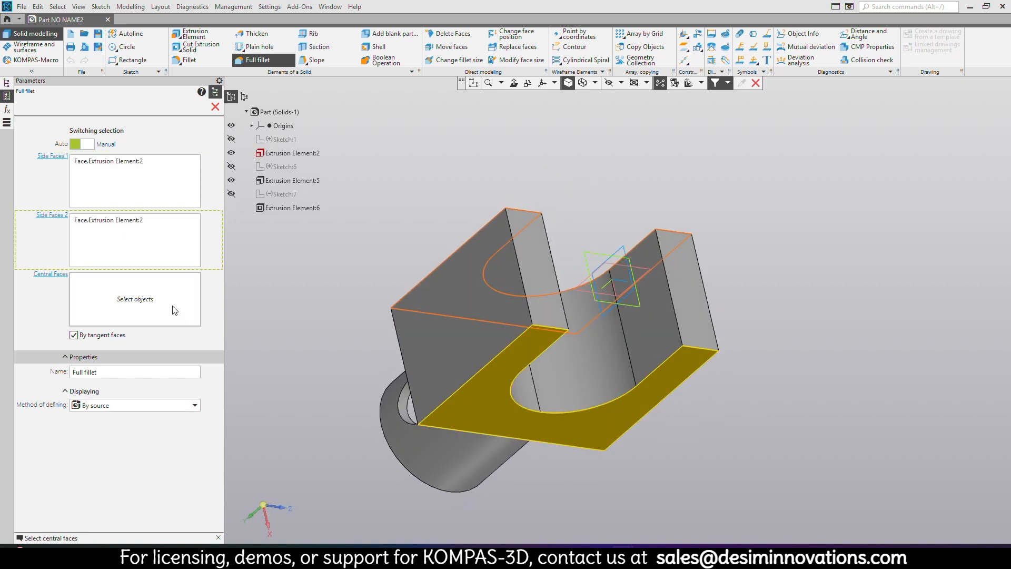
{"action": "left_click", "coordinate": [543, 269]}
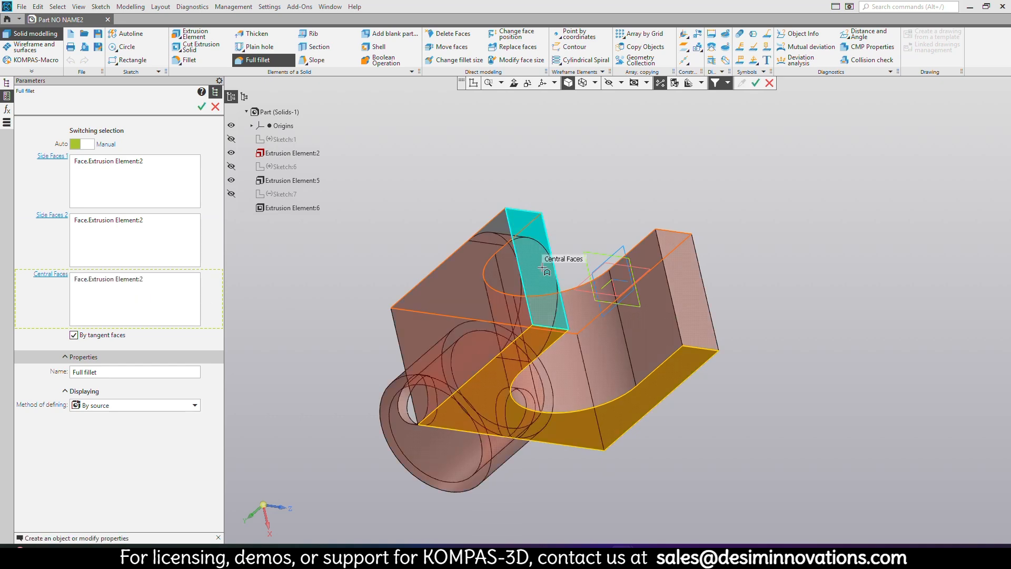
{"action": "mouse_move", "coordinate": [544, 267]}
{"action": "middle_mouse_down"}
{"action": "mouse_move", "coordinate": [565, 250]}
{"action": "mouse_move", "coordinate": [554, 267]}
{"action": "middle_mouse_up"}
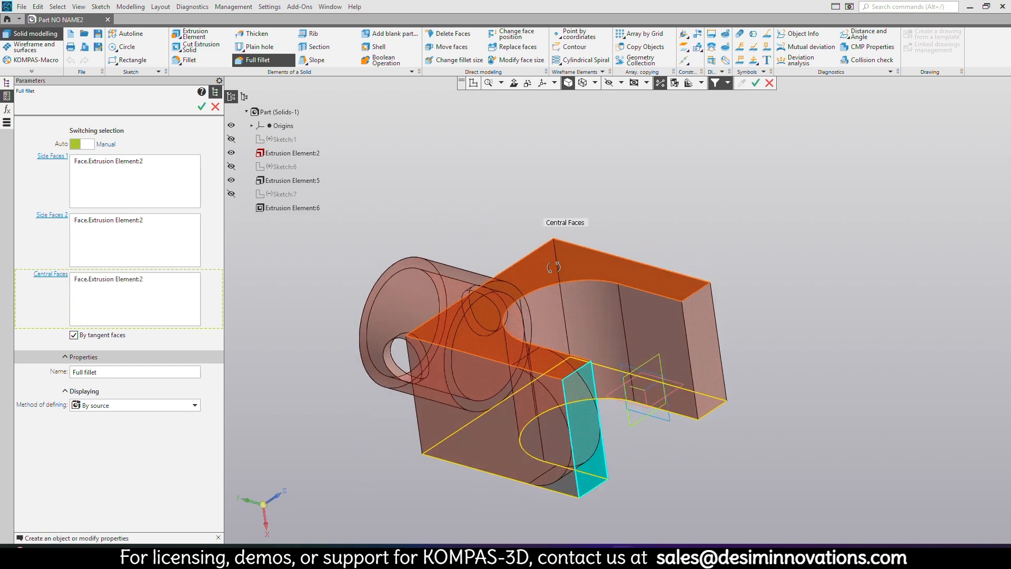
{"action": "left_click", "coordinate": [202, 106]}
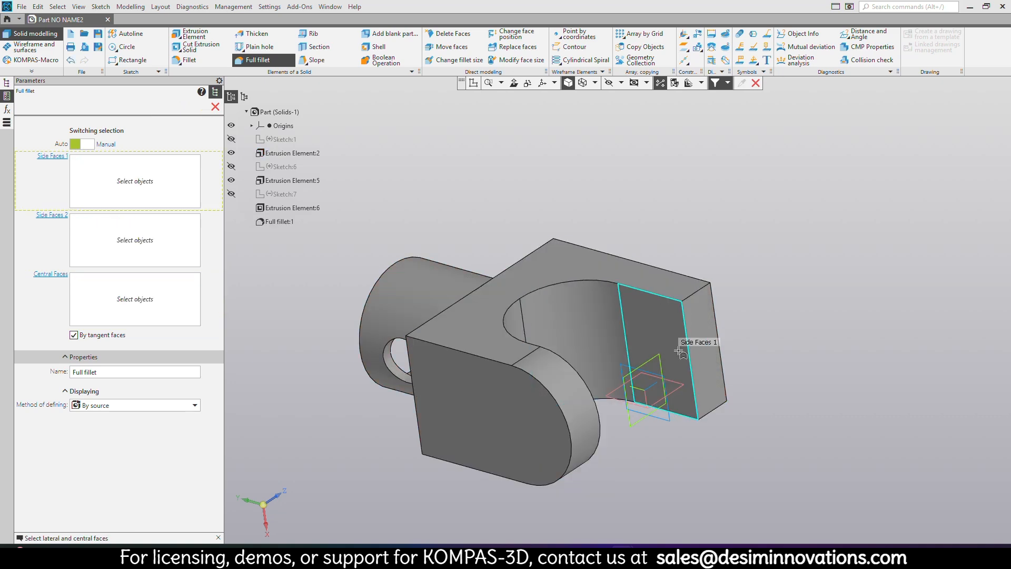
Step: Apply a full fillet to the other fork arm's end face, with the same two U-shaped faces as side faces
{"action": "left_click", "coordinate": [677, 287]}
{"action": "middle_click_drag", "start_coordinate": [713, 427], "coordinate": [677, 361]}
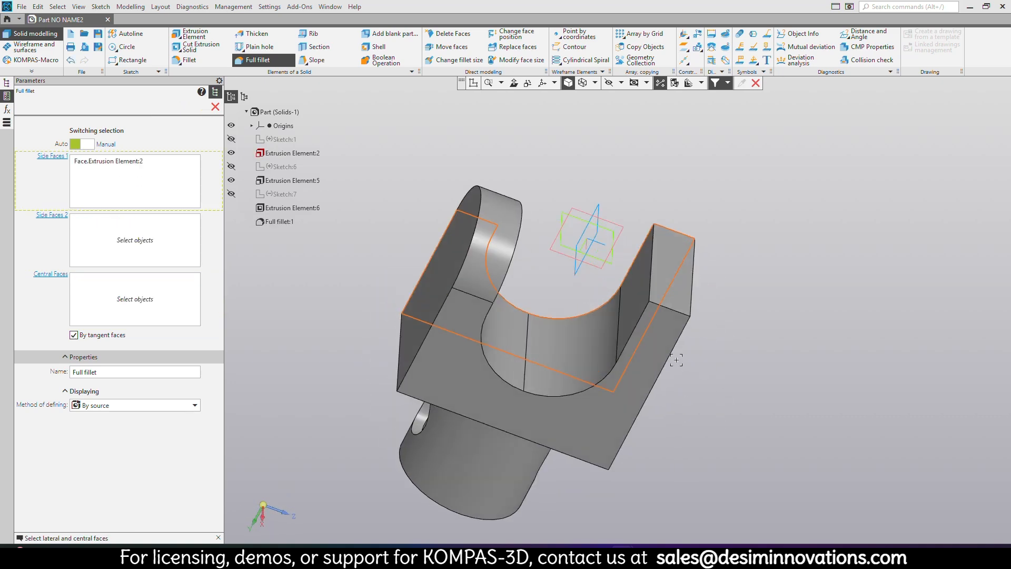
{"action": "left_click", "coordinate": [664, 352]}
{"action": "middle_click_drag", "start_coordinate": [722, 317], "coordinate": [729, 350]}
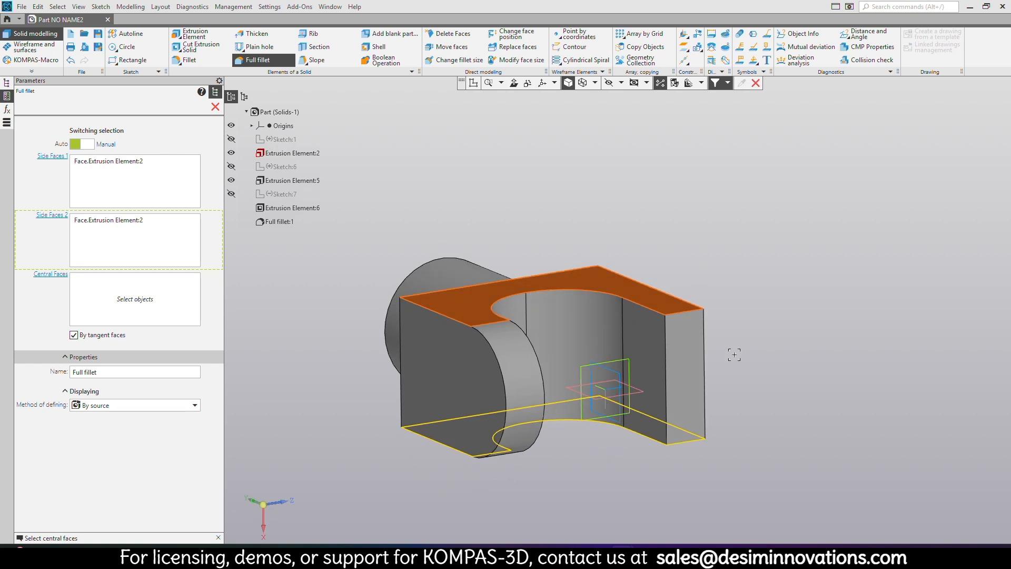
{"action": "left_click", "coordinate": [678, 376]}
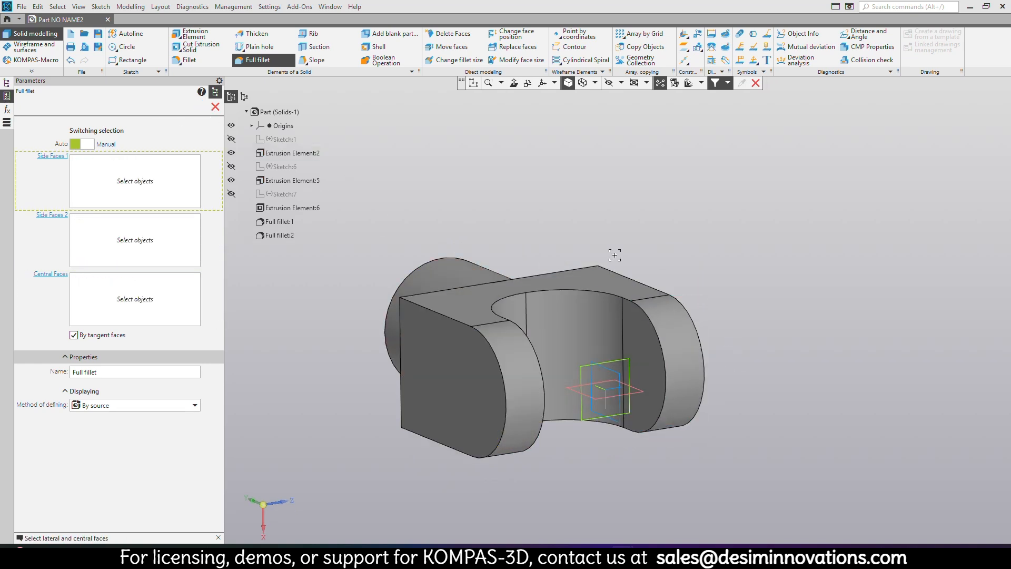
{"action": "middle_click_drag", "start_coordinate": [591, 233], "coordinate": [607, 235]}
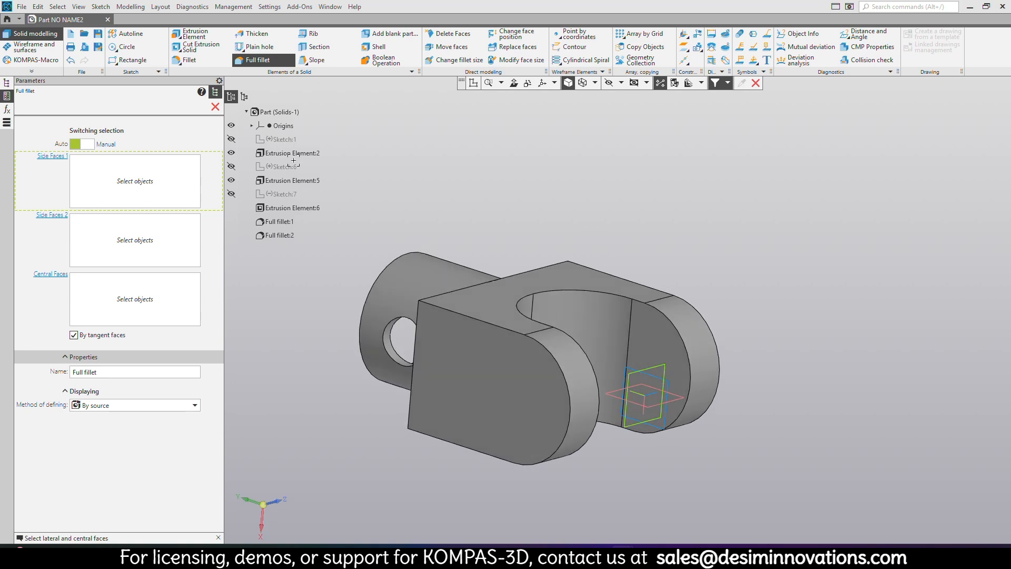
{"action": "left_click", "coordinate": [216, 107]}
Step: Sketch a circle about 54 in diameter on the fork arm's outer flat face, level with the origin near the rounded end
{"action": "middle_click_drag", "start_coordinate": [527, 326], "coordinate": [500, 372]}
{"action": "left_click", "coordinate": [505, 373]}
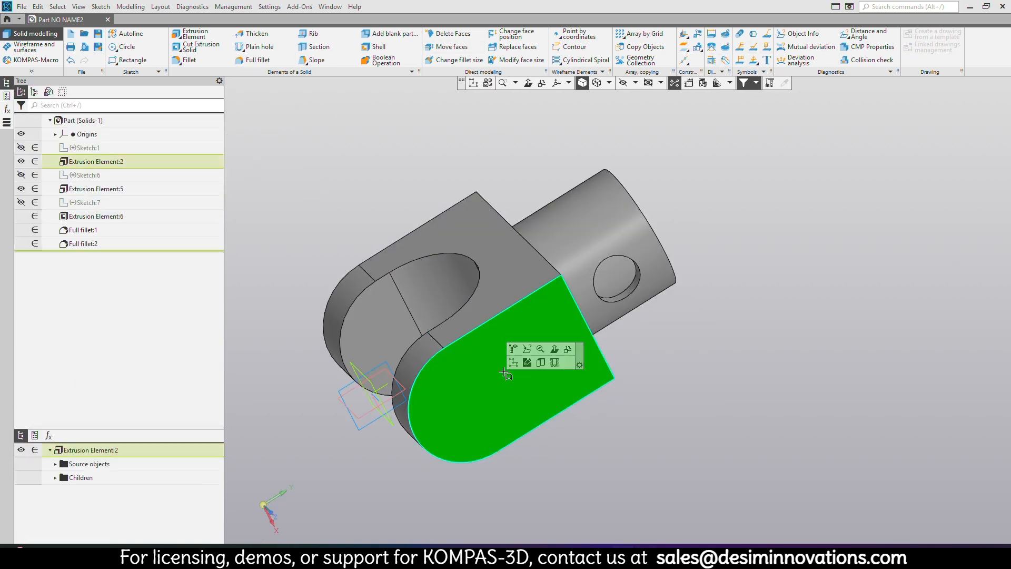
{"action": "left_click", "coordinate": [513, 362]}
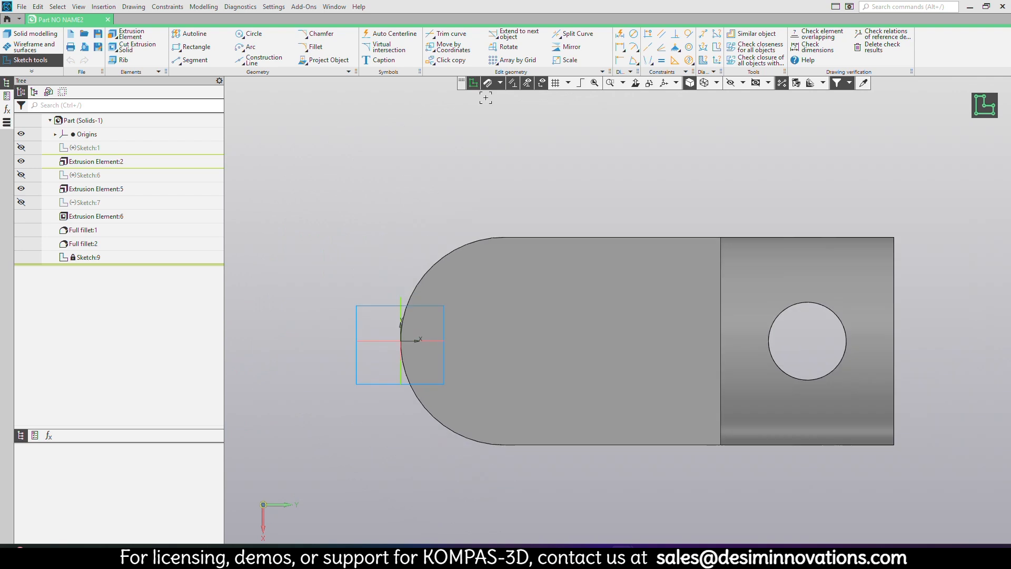
{"action": "left_click", "coordinate": [252, 33]}
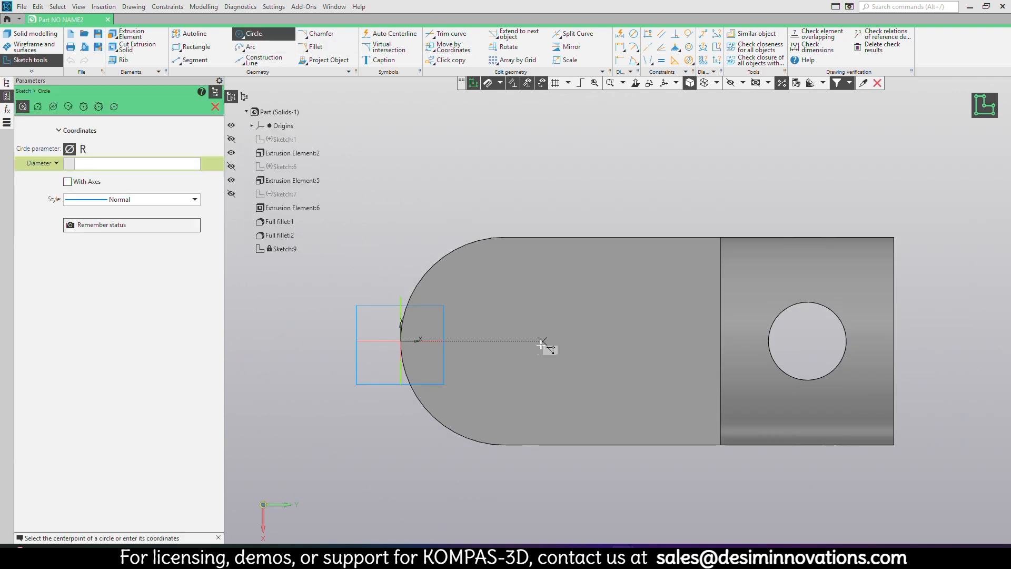
{"action": "left_click", "coordinate": [513, 340]}
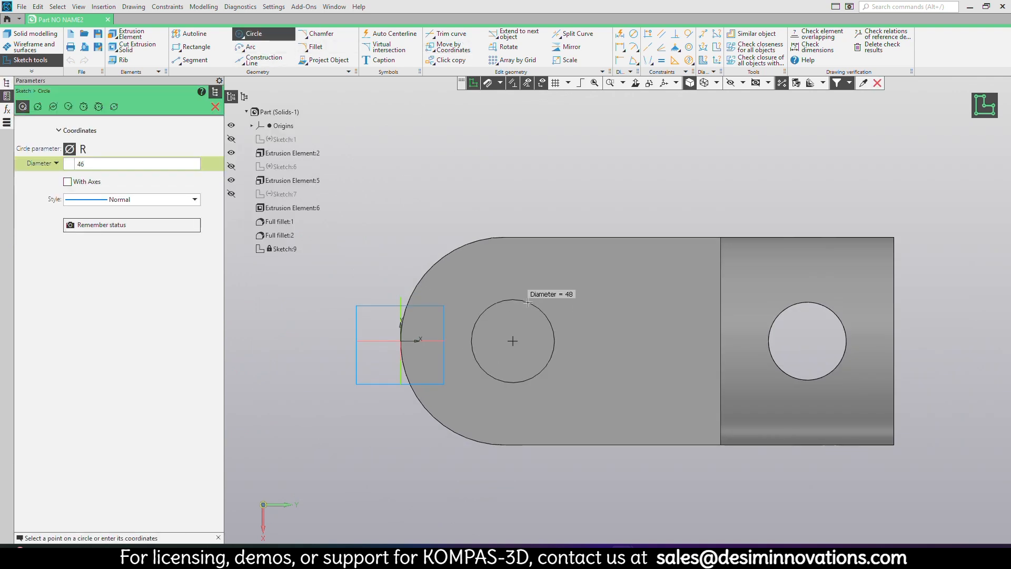
{"action": "left_click", "coordinate": [523, 295]}
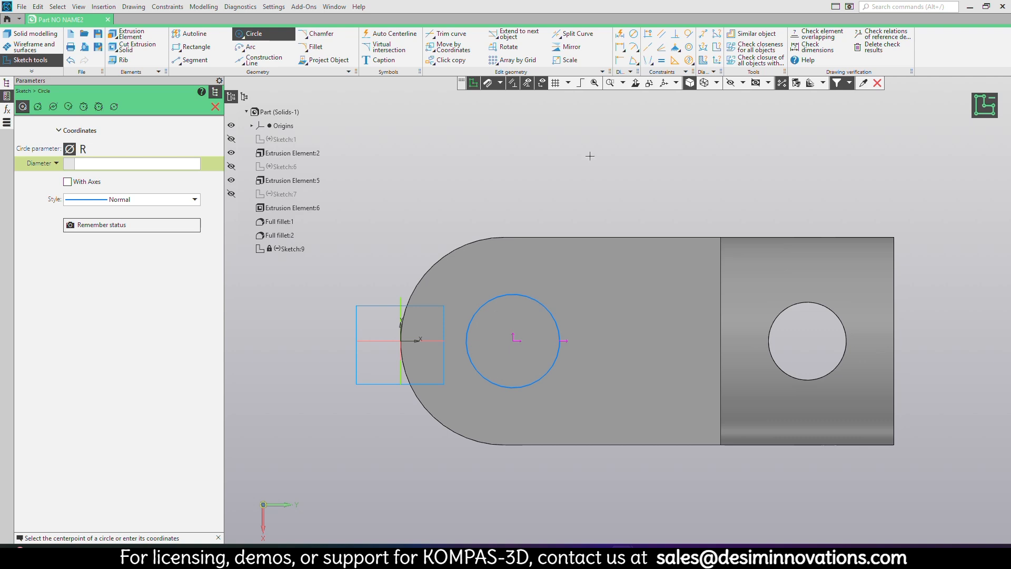
Step: Set the diameter of the circle sketched on the fork arm to 63
{"action": "left_click", "coordinate": [634, 33]}
{"action": "left_click", "coordinate": [557, 328]}
{"action": "left_click", "coordinate": [621, 318]}
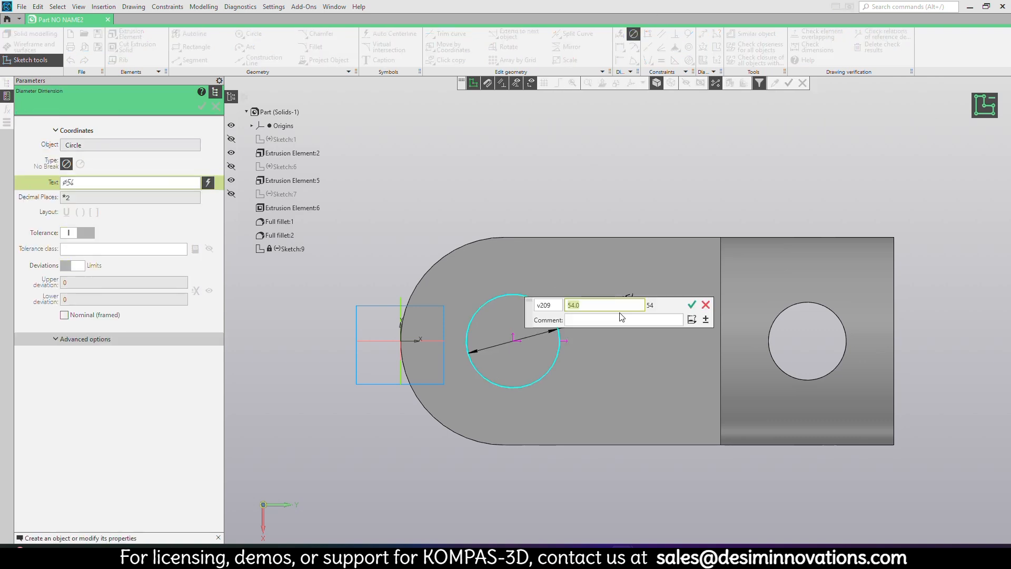
{"action": "key", "text": "Return"}
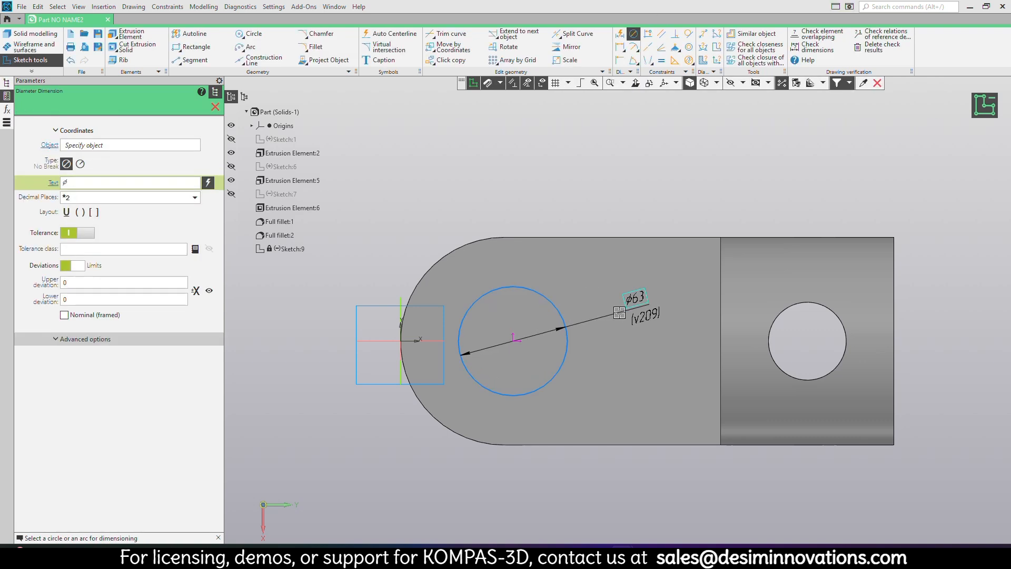
Step: Make the circle concentric with the rounded end of the fork arm
{"action": "left_click", "coordinate": [689, 47]}
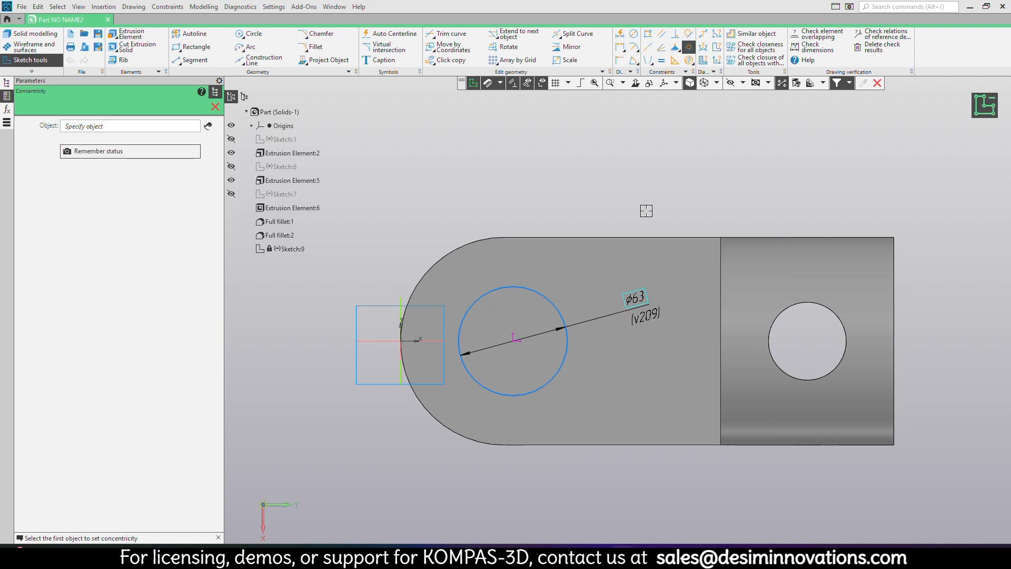
{"action": "left_click", "coordinate": [467, 246]}
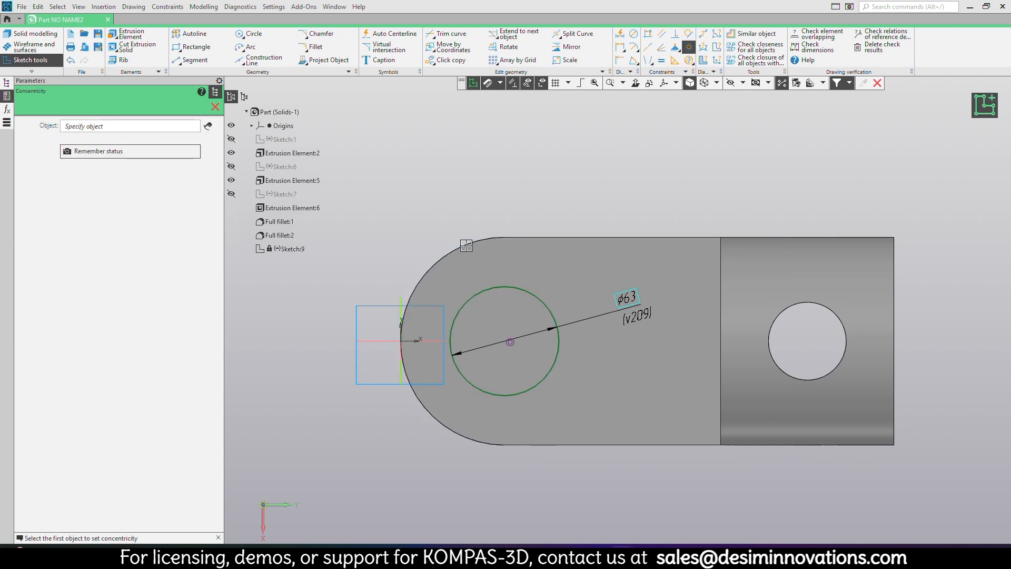
{"action": "scroll", "coordinate": [521, 316], "scroll_direction": "up", "scroll_amount": 5}
{"action": "scroll", "coordinate": [582, 313], "scroll_direction": "down", "scroll_amount": 5}
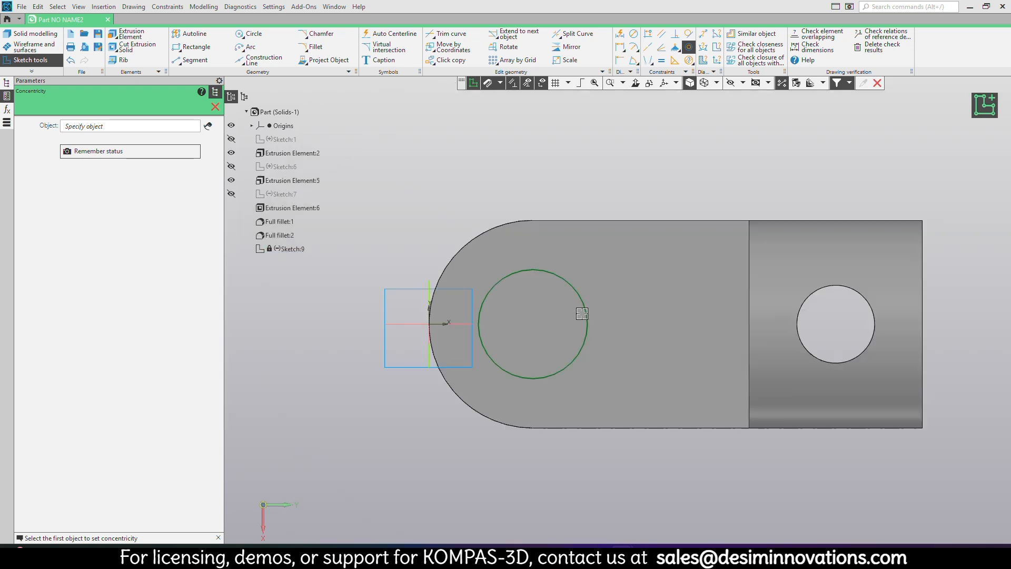
{"action": "middle_click_drag", "start_coordinate": [638, 305], "coordinate": [687, 313]}
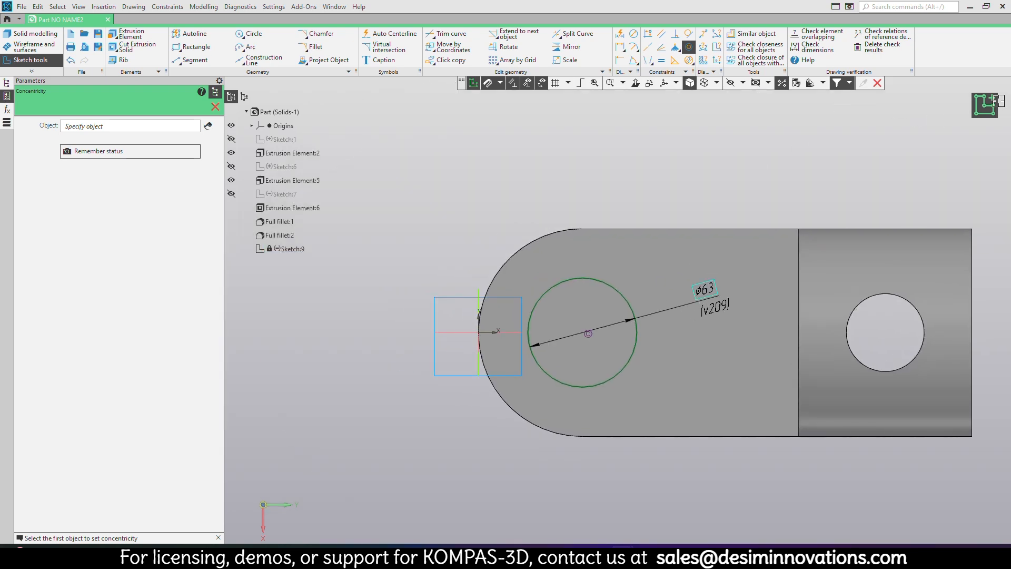
Step: Cut the circle through all to make a pin hole through both fork arms
{"action": "left_click", "coordinate": [138, 48]}
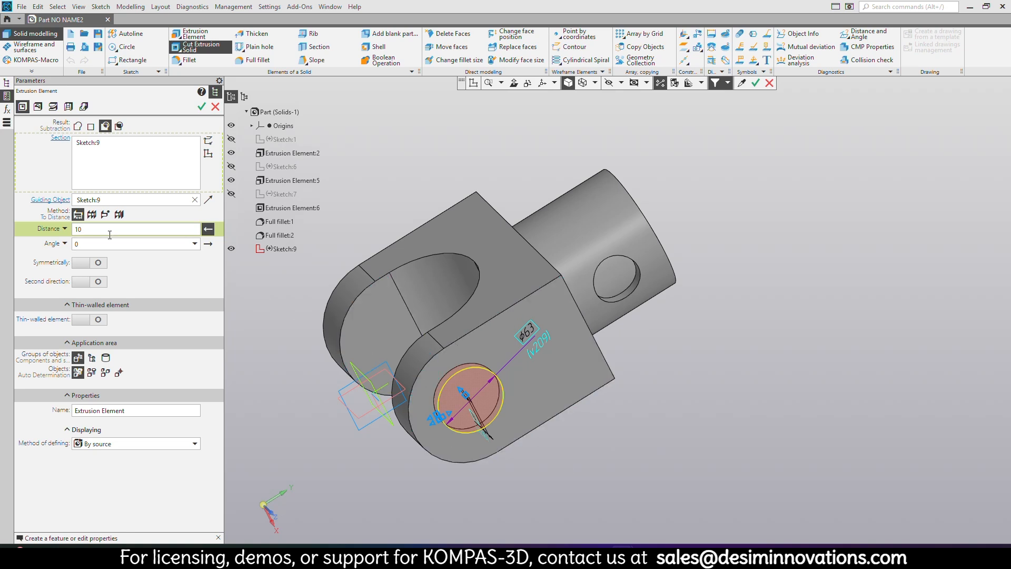
{"action": "left_click", "coordinate": [92, 215]}
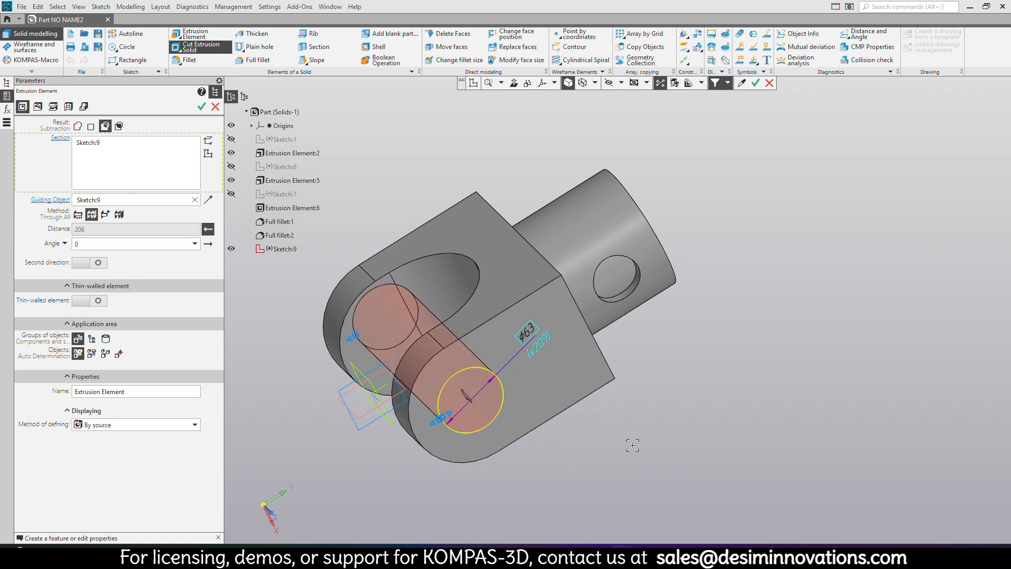
{"action": "middle_click_drag", "start_coordinate": [632, 445], "coordinate": [729, 459]}
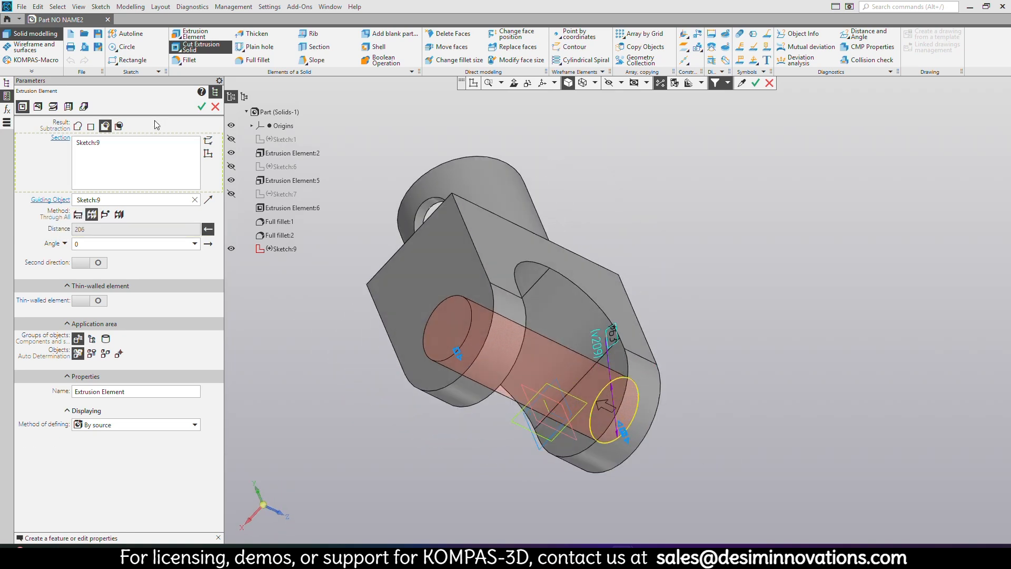
{"action": "left_click", "coordinate": [202, 107]}
{"action": "middle_click_drag", "start_coordinate": [840, 356], "coordinate": [664, 353]}
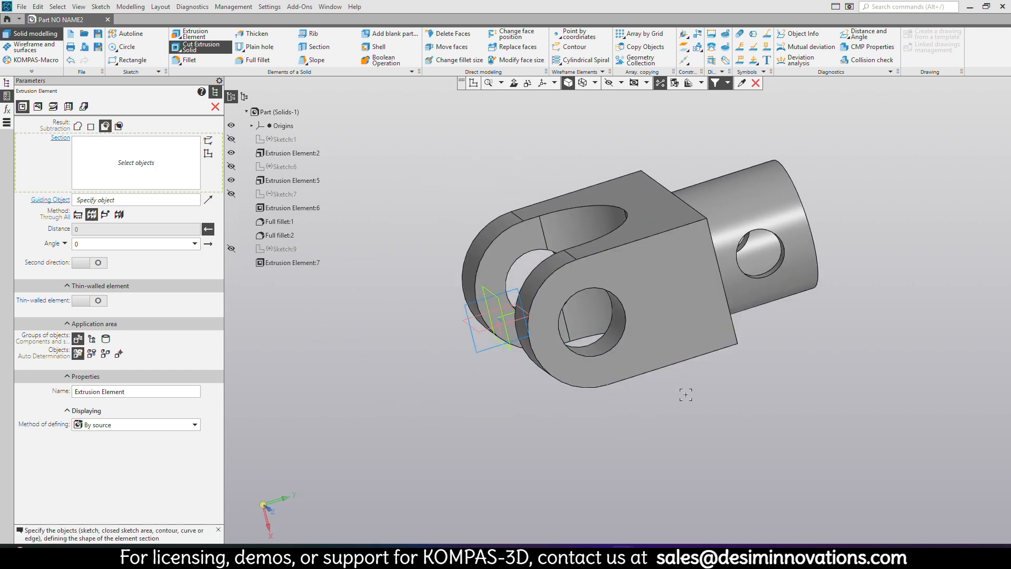
{"action": "left_click", "coordinate": [215, 108]}
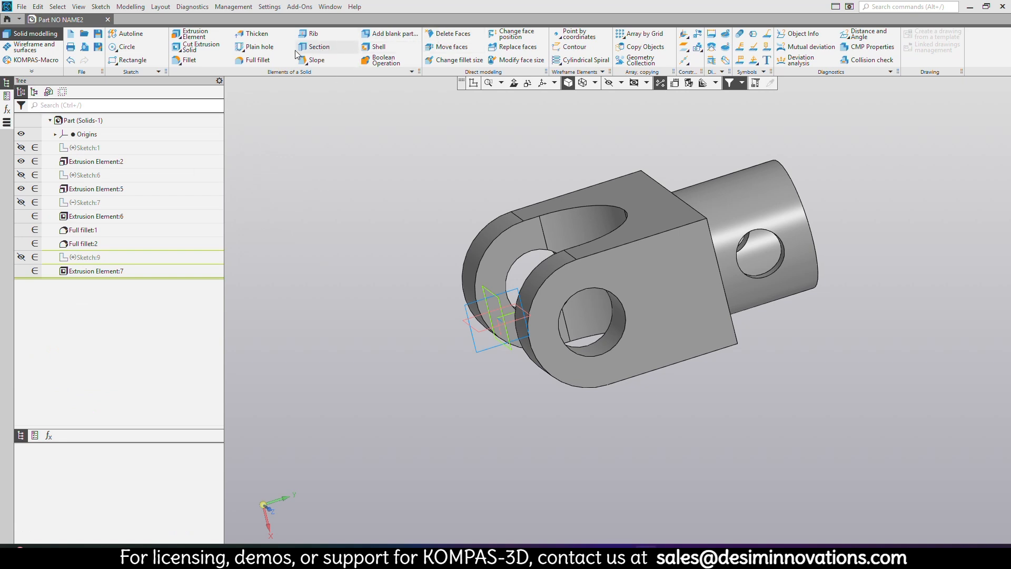
Step: Chamfer the fork's inner U-shaped edge along its tangent edges with length 20 and angle 45°
{"action": "left_click", "coordinate": [214, 62]}
{"action": "left_click", "coordinate": [196, 86]}
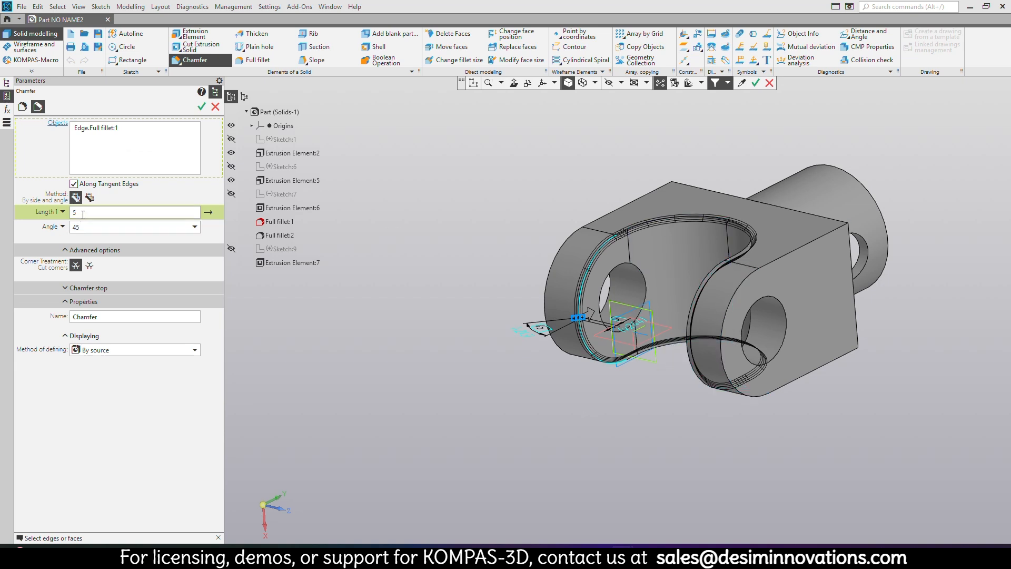
{"action": "type", "text": "20"}
{"action": "key", "text": "Tab"}
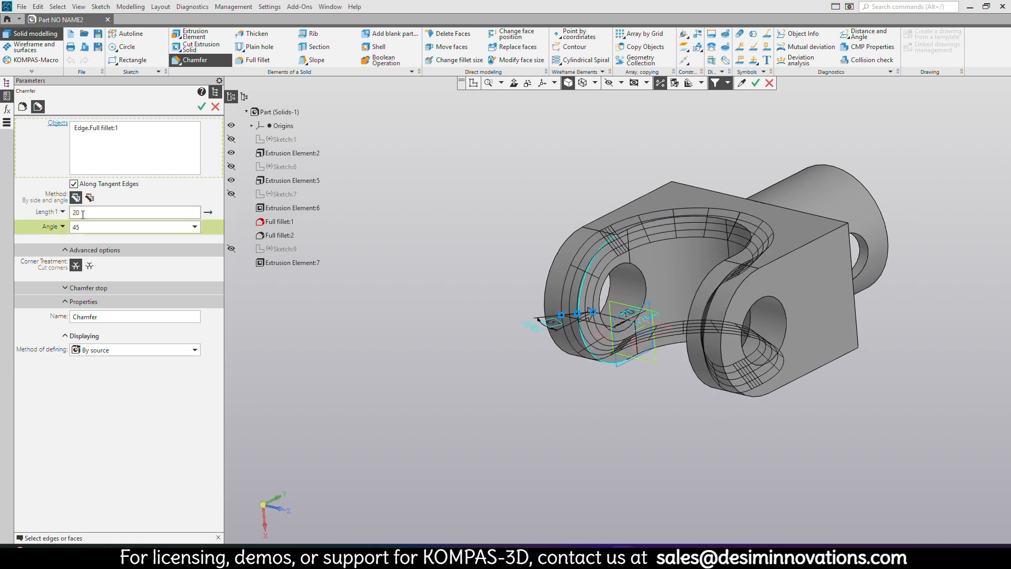
{"action": "left_click", "coordinate": [201, 106]}
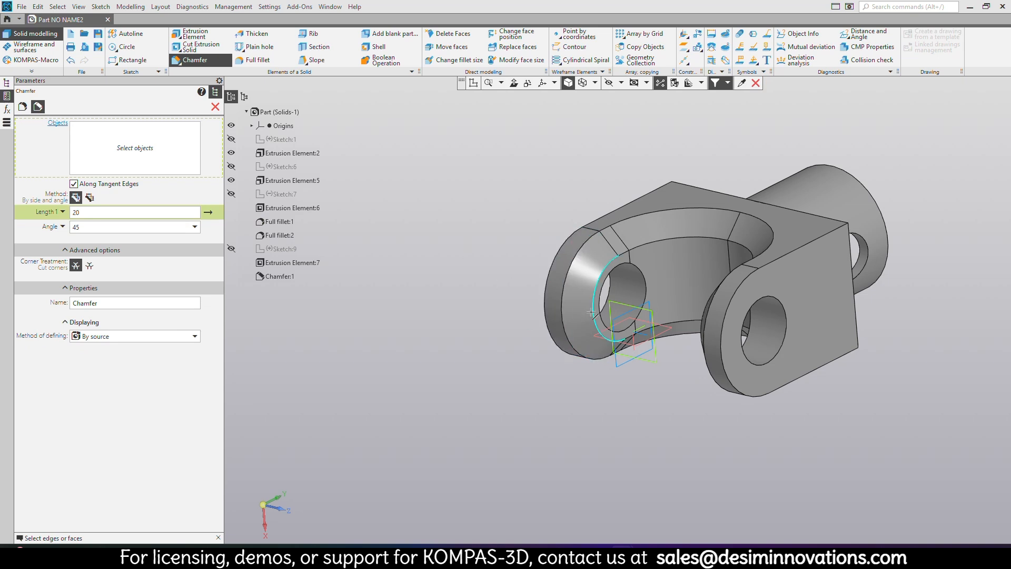
{"action": "left_click", "coordinate": [215, 107]}
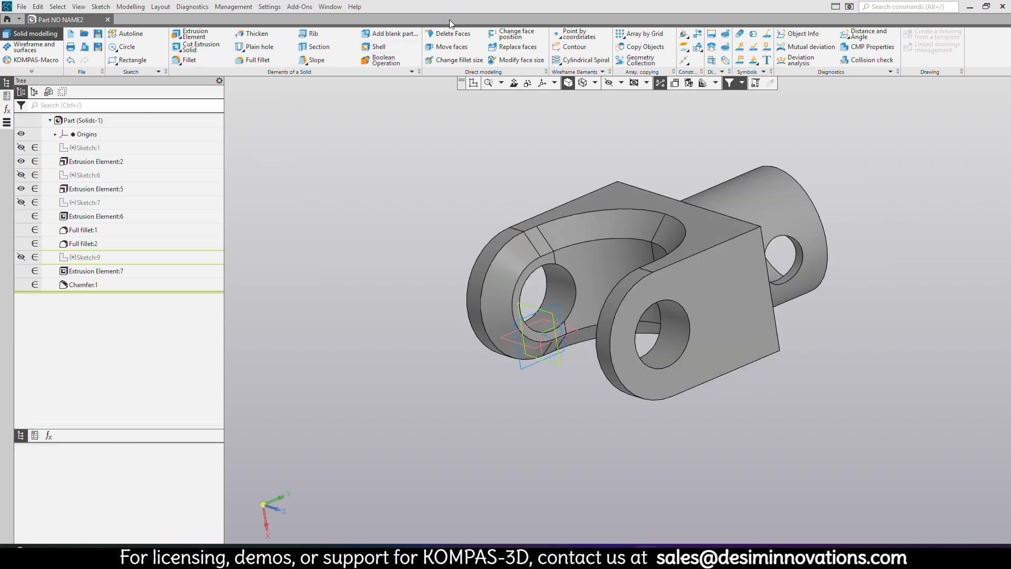
Step: Round one outer corner edge of the fork body beside the boss with an elliptical fillet, semi-axis 1 of 60 and semi-axis 2 of 40
{"action": "scroll", "coordinate": [706, 366], "scroll_direction": "up", "scroll_amount": 3}
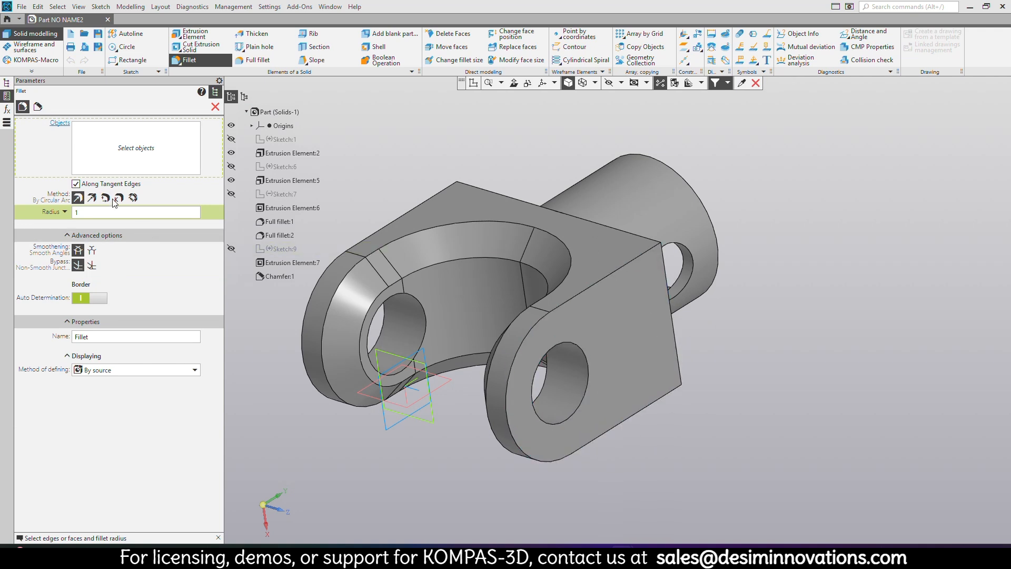
{"action": "left_click", "coordinate": [105, 197]}
{"action": "left_click", "coordinate": [671, 313]}
{"action": "middle_click_drag", "start_coordinate": [674, 314], "coordinate": [779, 349]}
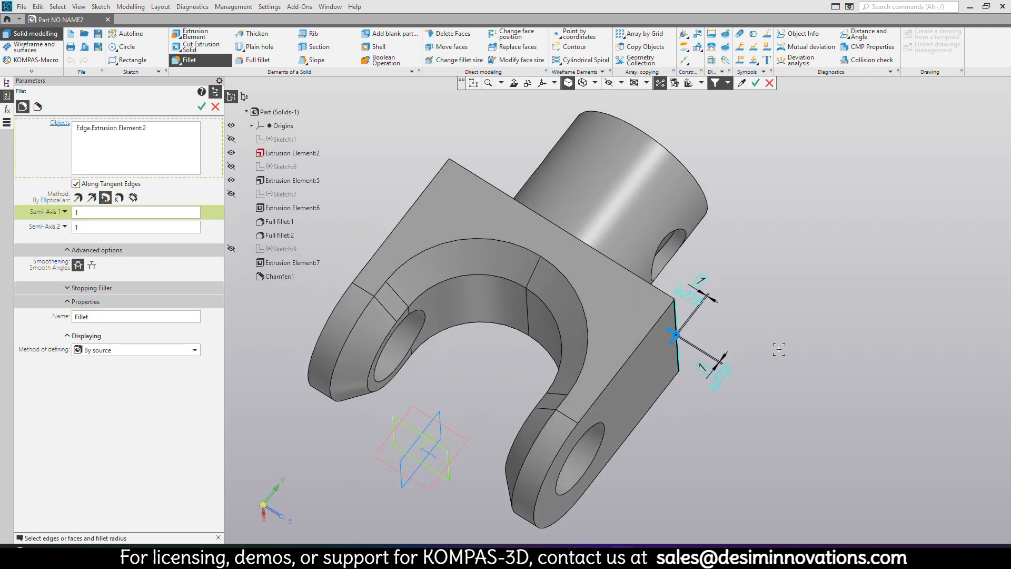
{"action": "double_click", "coordinate": [84, 213]}
{"action": "type", "text": "60"}
{"action": "key", "text": "Tab"}
{"action": "type", "text": "40"}
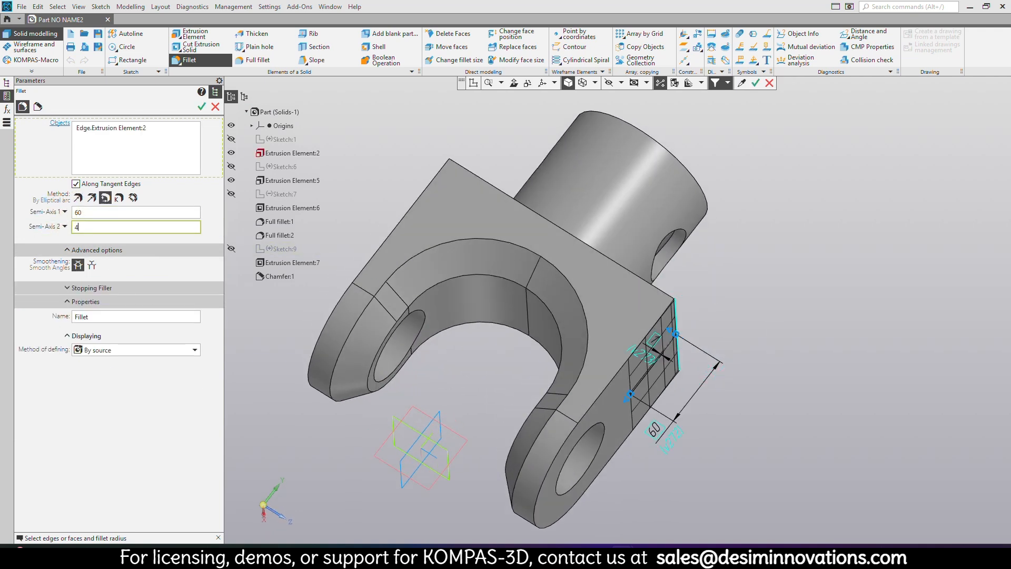
{"action": "key", "text": "Tab"}
{"action": "middle_click_drag", "start_coordinate": [633, 332], "coordinate": [648, 338]}
{"action": "scroll", "coordinate": [648, 338], "scroll_direction": "up", "scroll_amount": 5}
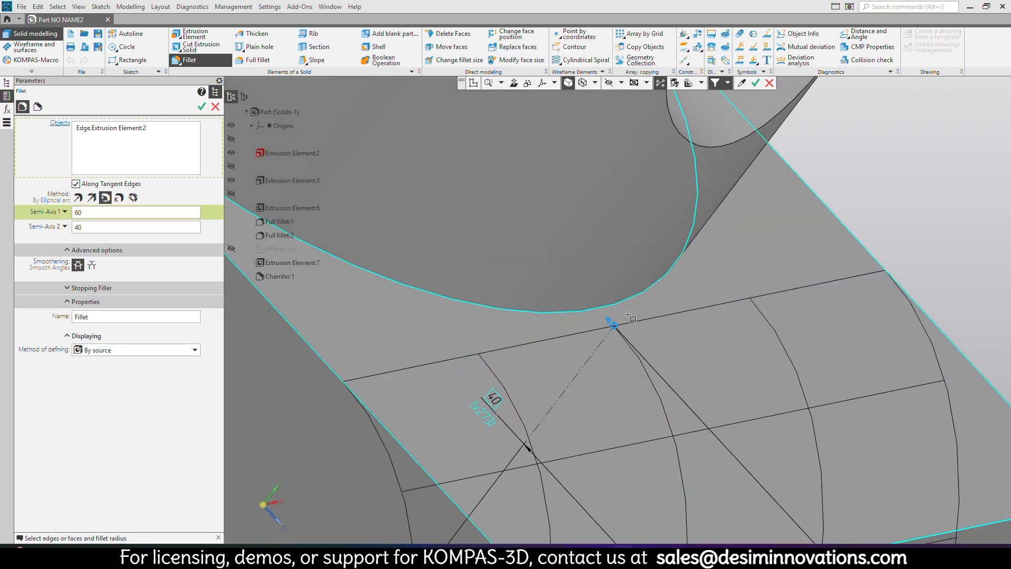
{"action": "scroll", "coordinate": [648, 339], "scroll_direction": "down", "scroll_amount": 8}
{"action": "left_click", "coordinate": [202, 107]}
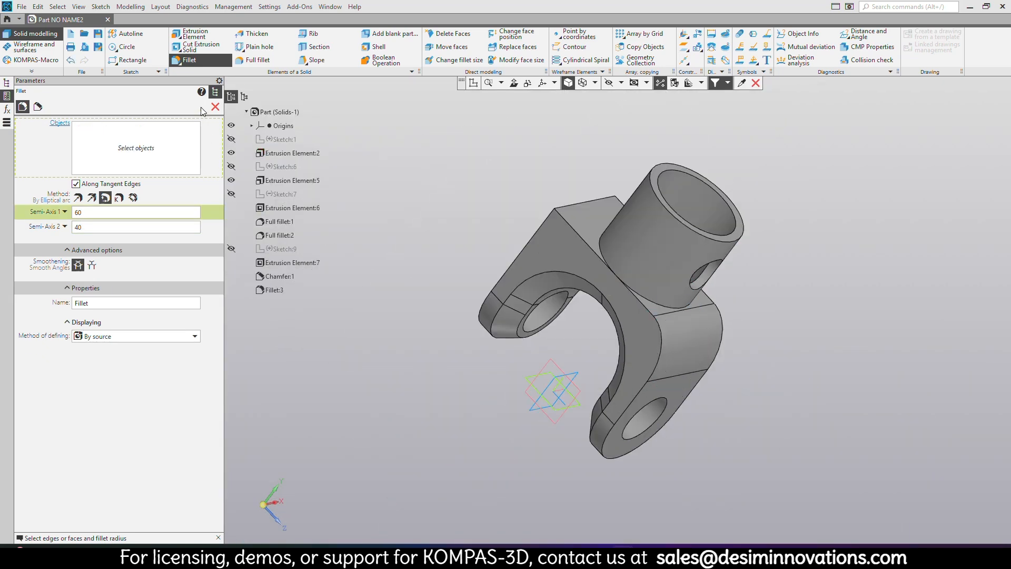
Step: Round the opposite outer corner edge of the fork body with an elliptical fillet, semi-axis 1 of 40 and semi-axis 2 of 60
{"action": "left_click", "coordinate": [568, 205]}
{"action": "double_click", "coordinate": [90, 227]}
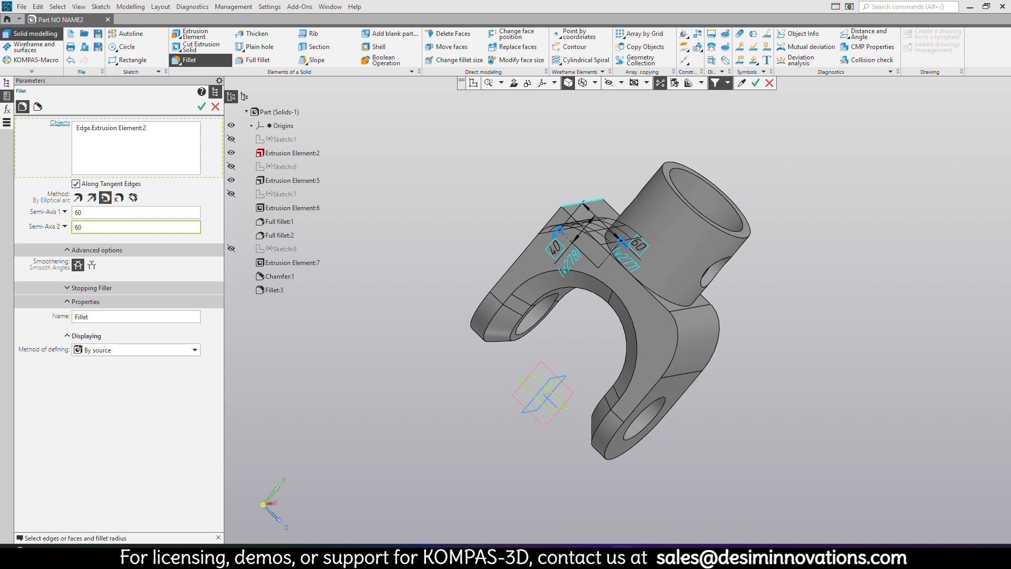
{"action": "type", "text": "60"}
{"action": "key", "text": "Tab"}
{"action": "left_click", "coordinate": [201, 107]}
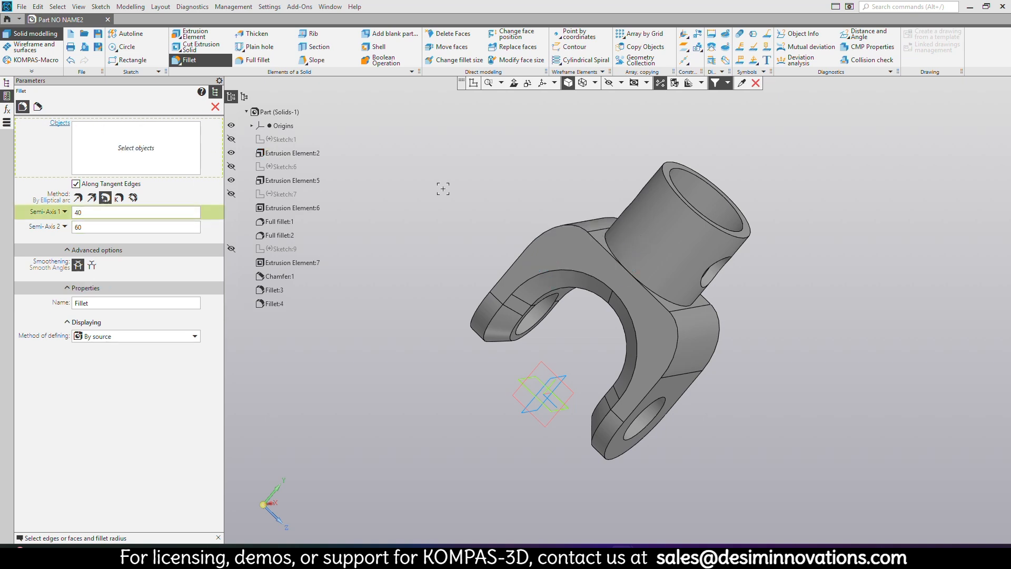
Step: Apply a circular-arc fillet to the edge where the tubular boss meets the fork body
{"action": "middle_click_drag", "start_coordinate": [442, 190], "coordinate": [474, 203]}
{"action": "scroll", "coordinate": [611, 248], "scroll_direction": "up", "scroll_amount": 5}
{"action": "scroll", "coordinate": [560, 226], "scroll_direction": "down", "scroll_amount": 6}
{"action": "middle_click_drag", "start_coordinate": [560, 226], "coordinate": [482, 178]}
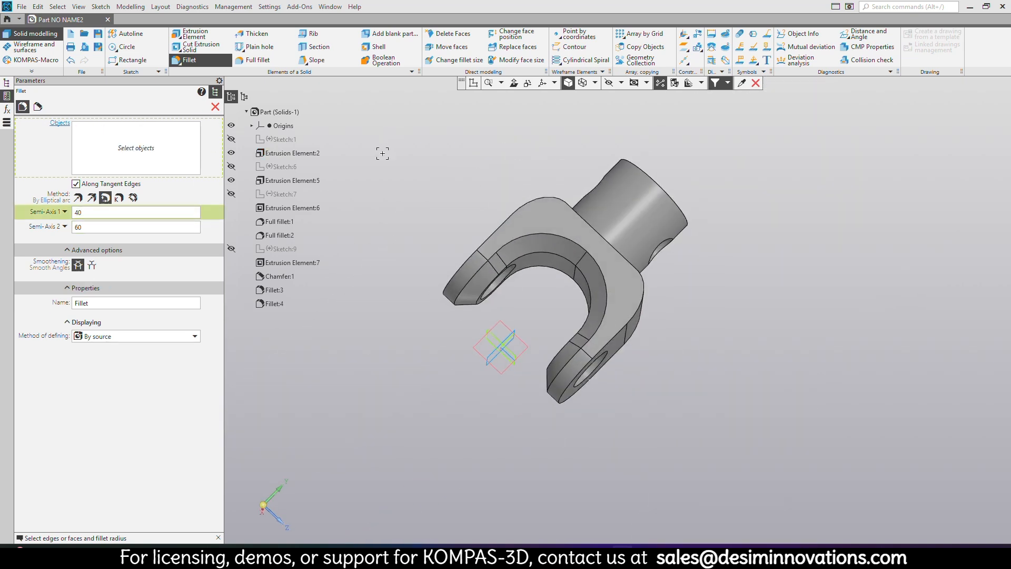
{"action": "left_click", "coordinate": [185, 66]}
{"action": "middle_click_drag", "start_coordinate": [474, 221], "coordinate": [679, 298]}
{"action": "left_click", "coordinate": [189, 60]}
{"action": "scroll", "coordinate": [588, 298], "scroll_direction": "up", "scroll_amount": 2}
{"action": "scroll", "coordinate": [590, 296], "scroll_direction": "up", "scroll_amount": 3}
{"action": "left_click", "coordinate": [576, 300]}
{"action": "left_click", "coordinate": [97, 216]}
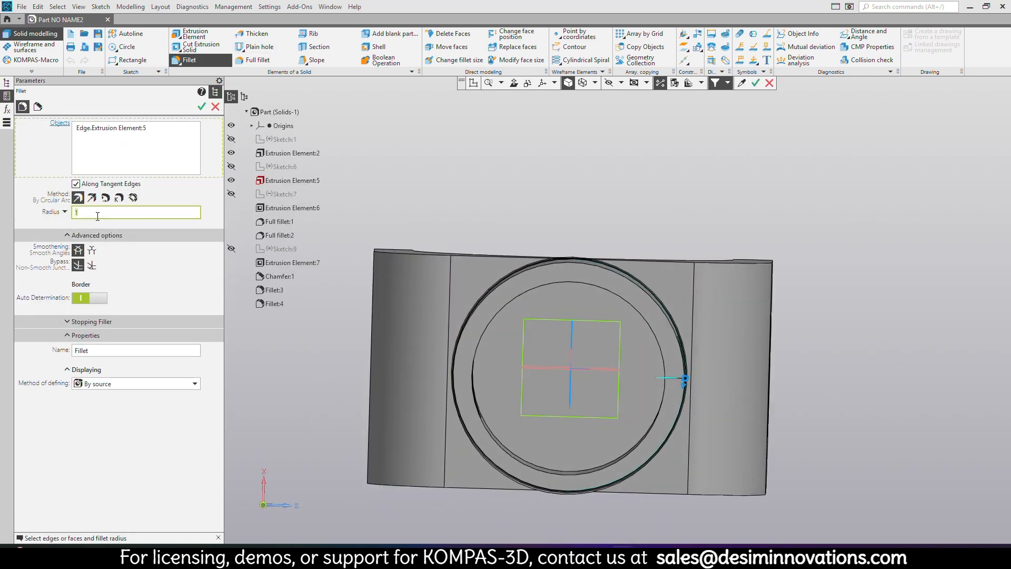
{"action": "key", "text": "Return"}
{"action": "left_click", "coordinate": [203, 105]}
Step: Fillet the outer contour edges of the fork body and arms with radius 5
{"action": "middle_click_drag", "start_coordinate": [748, 238], "coordinate": [598, 151]}
{"action": "left_click", "coordinate": [754, 315]}
{"action": "left_click", "coordinate": [668, 179]}
{"action": "scroll", "coordinate": [666, 177], "scroll_direction": "down", "scroll_amount": 4}
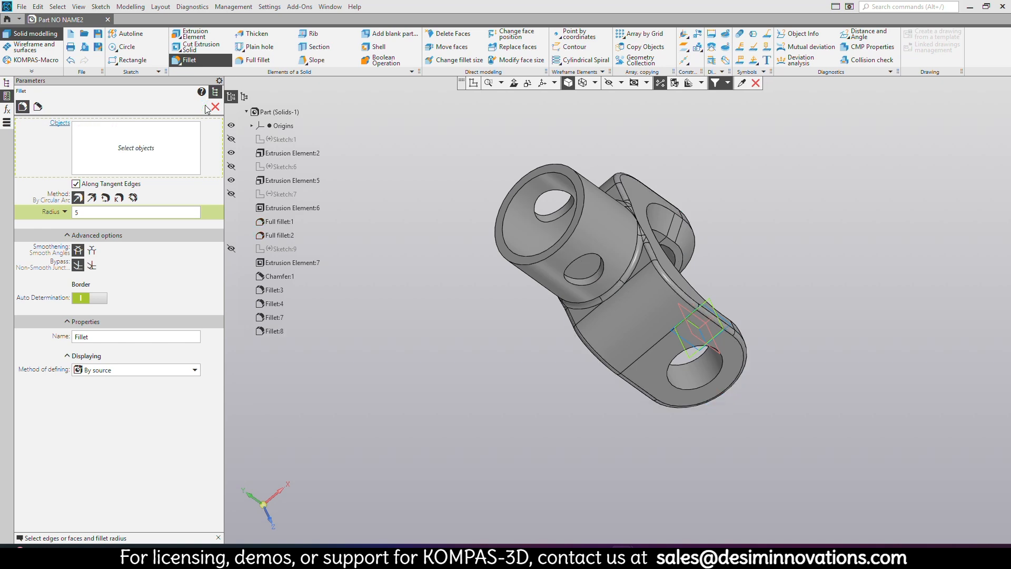
Step: Chamfer the inner and outer edges of the boss's open end with length 3 and angle 45°
{"action": "middle_click_drag", "start_coordinate": [735, 240], "coordinate": [648, 198]}
{"action": "scroll", "coordinate": [648, 198], "scroll_direction": "up", "scroll_amount": 5}
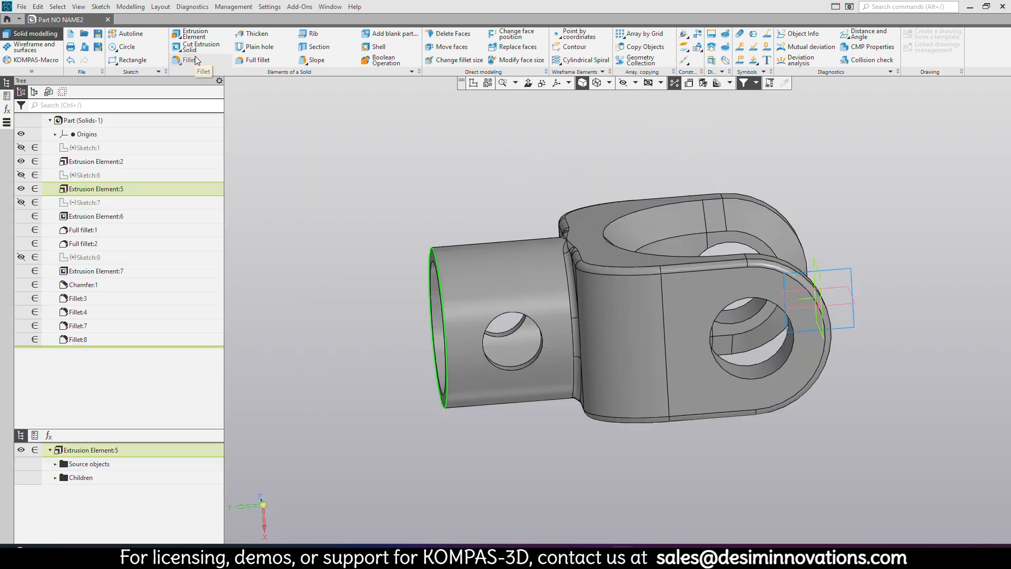
{"action": "left_click", "coordinate": [196, 59]}
{"action": "scroll", "coordinate": [417, 337], "scroll_direction": "up", "scroll_amount": 5}
{"action": "left_click", "coordinate": [86, 212]}
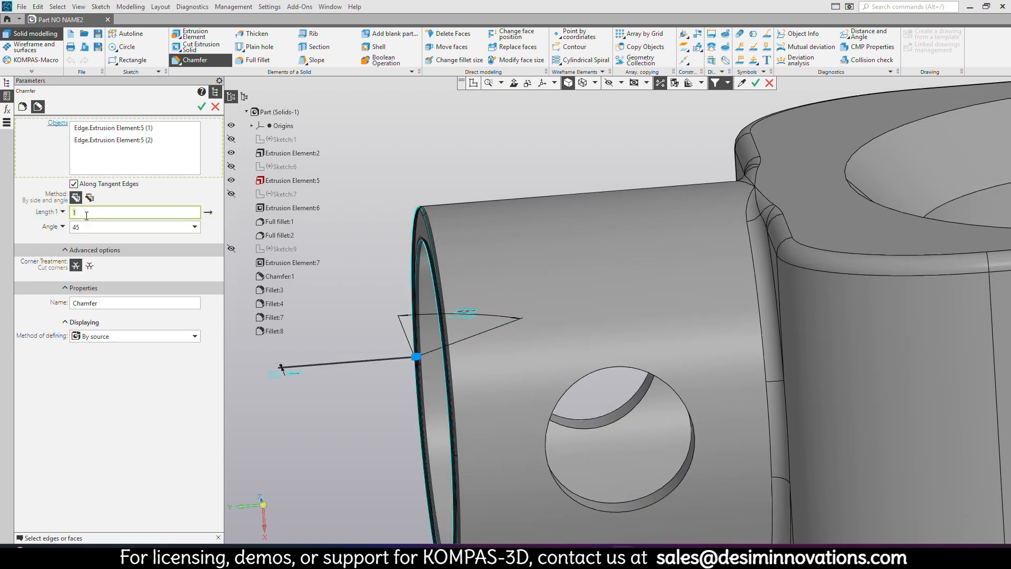
{"action": "type", "text": "3"}
{"action": "key", "text": "Tab"}
{"action": "left_click", "coordinate": [202, 107]}
Step: Chamfer the four edges of the boss's cross hole, inside and outside both walls, with length 3 and angle 45°
{"action": "left_click", "coordinate": [605, 510]}
{"action": "left_click", "coordinate": [589, 458]}
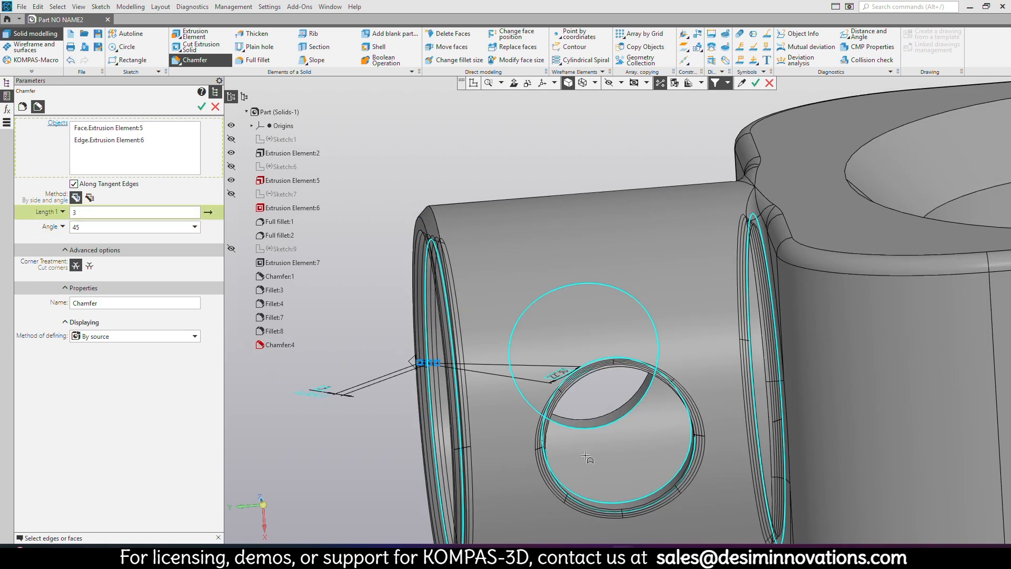
{"action": "left_click", "coordinate": [195, 139]}
{"action": "left_click", "coordinate": [576, 427]}
{"action": "left_click", "coordinate": [576, 427]}
{"action": "left_click", "coordinate": [578, 420]}
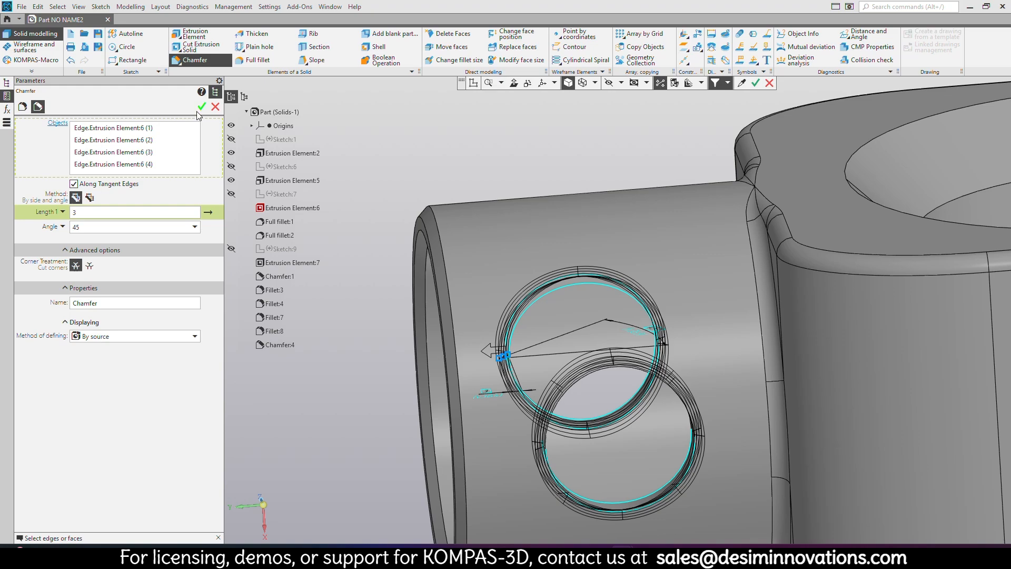
{"action": "left_click", "coordinate": [202, 107]}
Step: Fillet the edges of the chamfers on the boss's open end with radius 3
{"action": "middle_click_drag", "start_coordinate": [474, 416], "coordinate": [563, 421]}
{"action": "left_click", "coordinate": [23, 108]}
{"action": "left_click", "coordinate": [477, 176]}
{"action": "left_click", "coordinate": [466, 176]}
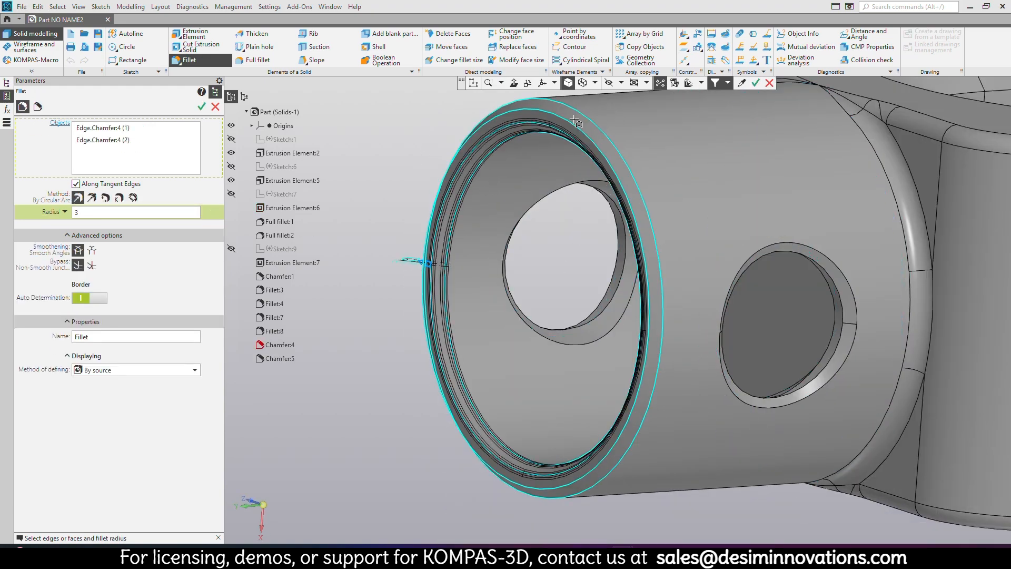
{"action": "left_click", "coordinate": [457, 176]}
{"action": "left_click", "coordinate": [448, 176]}
{"action": "middle_click", "coordinate": [467, 340]}
Step: Fillet one edge of the large chamfer along the fork's inner U-shaped contour with radius 30
{"action": "scroll", "coordinate": [468, 340], "scroll_direction": "down", "scroll_amount": 4}
{"action": "middle_click_drag", "start_coordinate": [467, 339], "coordinate": [595, 406]}
{"action": "middle_click_drag", "start_coordinate": [677, 347], "coordinate": [606, 329]}
{"action": "left_click", "coordinate": [618, 366]}
{"action": "left_click", "coordinate": [102, 216]}
{"action": "type", "text": "30"}
{"action": "left_click", "coordinate": [201, 107]}
Step: Fillet the neighbouring edge along the fork's inner contour with radius 10
{"action": "type", "text": "10"}
{"action": "left_click", "coordinate": [628, 335]}
{"action": "left_click", "coordinate": [201, 107]}
Step: Chamfer both edges of the pin hole in each fork arm with length 5 and angle 45°
{"action": "left_click", "coordinate": [37, 106]}
{"action": "scroll", "coordinate": [532, 409], "scroll_direction": "up", "scroll_amount": 4}
{"action": "left_click", "coordinate": [548, 419]}
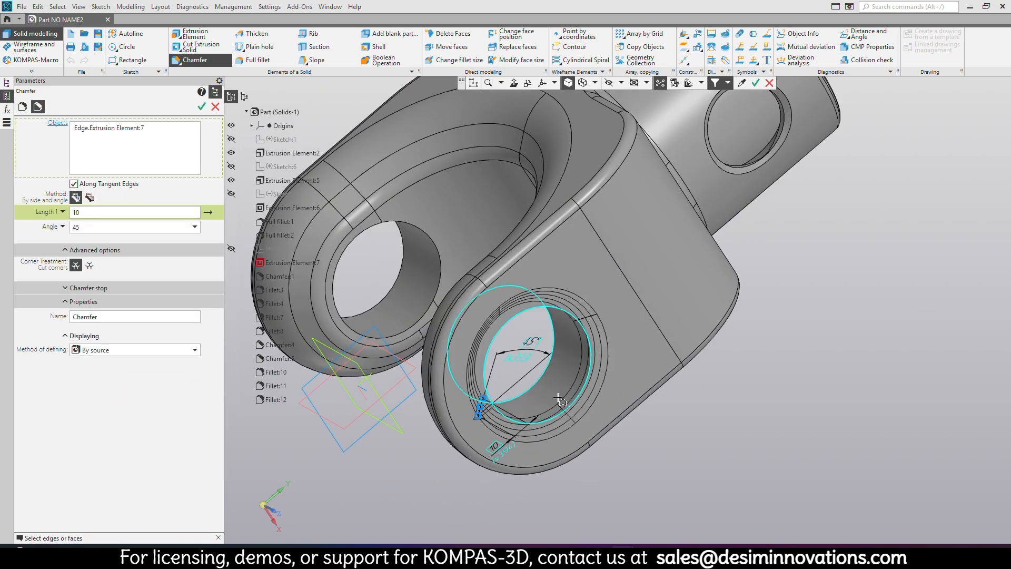
{"action": "left_click", "coordinate": [546, 371]}
{"action": "left_click", "coordinate": [420, 319]}
{"action": "left_click", "coordinate": [383, 297]}
{"action": "double_click", "coordinate": [109, 212]}
{"action": "type", "text": "5"}
{"action": "key", "text": "Return"}
{"action": "middle_click_drag", "start_coordinate": [382, 284], "coordinate": [397, 305]}
{"action": "left_click", "coordinate": [201, 107]}
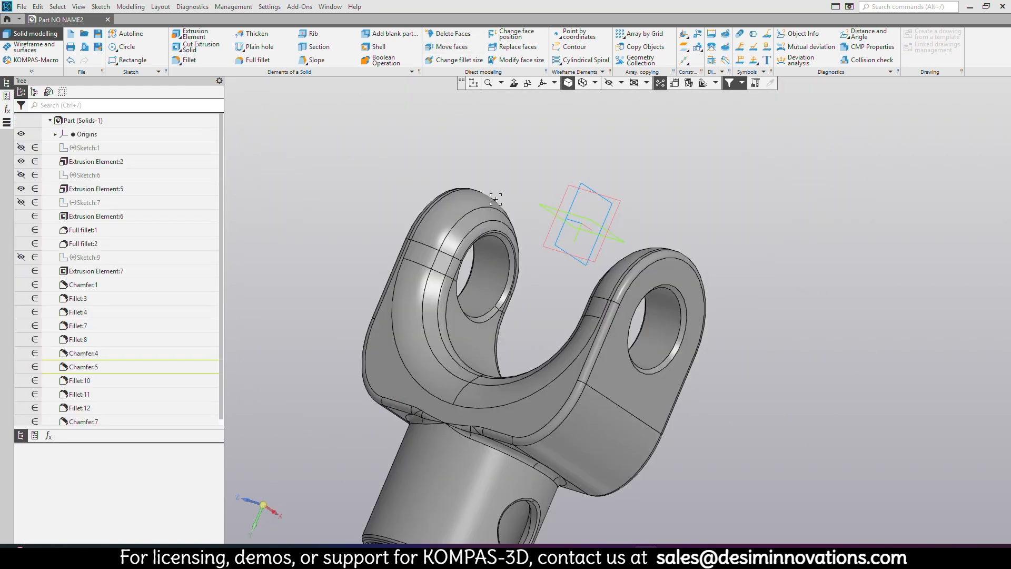
{"action": "scroll", "coordinate": [495, 197], "scroll_direction": "down", "scroll_amount": 4}
{"action": "middle_click_drag", "start_coordinate": [491, 248], "coordinate": [414, 289]}
{"action": "scroll", "coordinate": [574, 288], "scroll_direction": "up", "scroll_amount": 8}
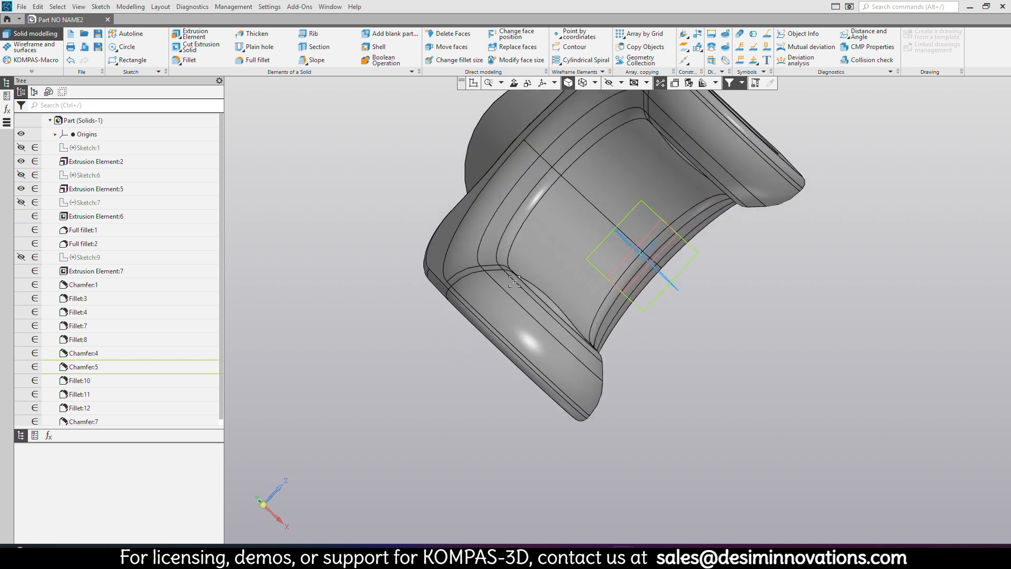
{"action": "middle_click_drag", "start_coordinate": [574, 288], "coordinate": [612, 279]}
{"action": "scroll", "coordinate": [578, 303], "scroll_direction": "down", "scroll_amount": 7}
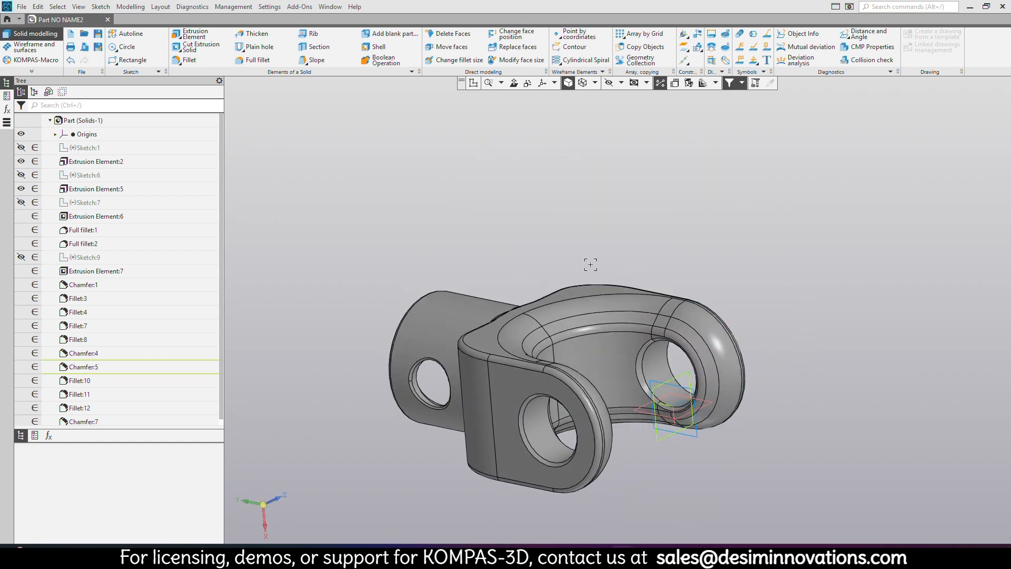
Step: Save the part to the Desktop as Yoke_arm in the KOMPAS-Parts (*.m3d) format
{"action": "left_click", "coordinate": [99, 34]}
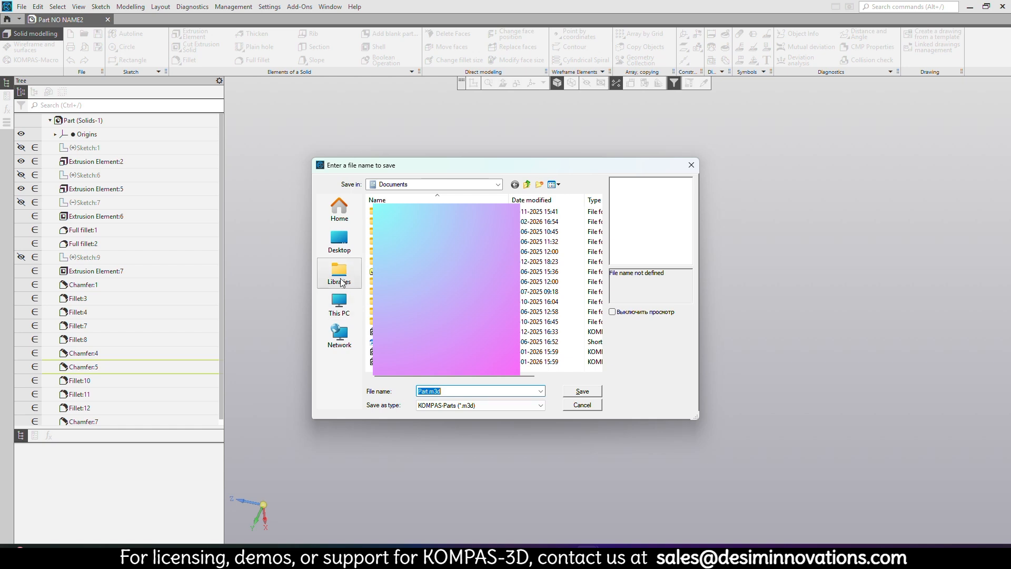
{"action": "left_click", "coordinate": [339, 241]}
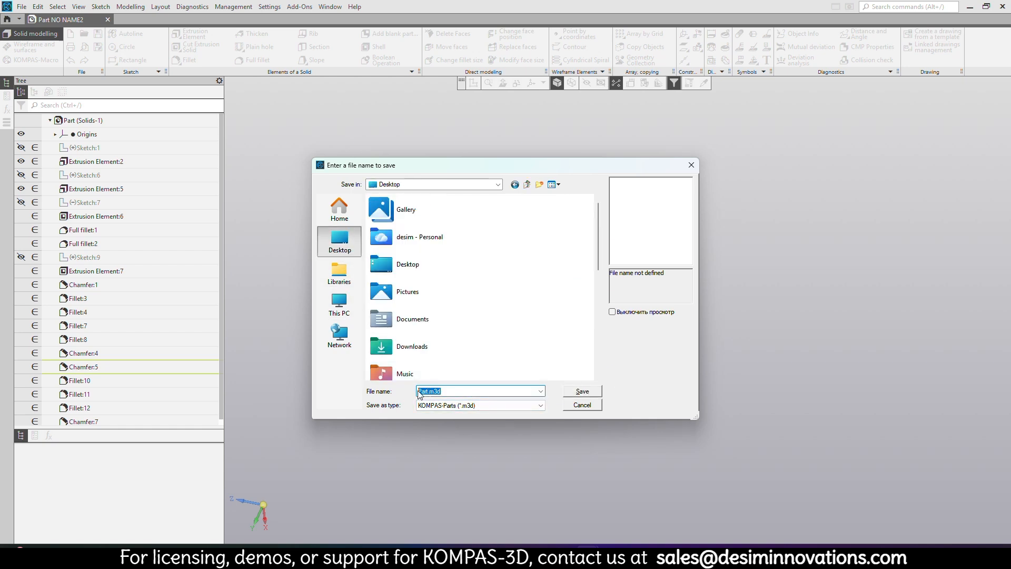
{"action": "type", "text": "Yoke_arm"}
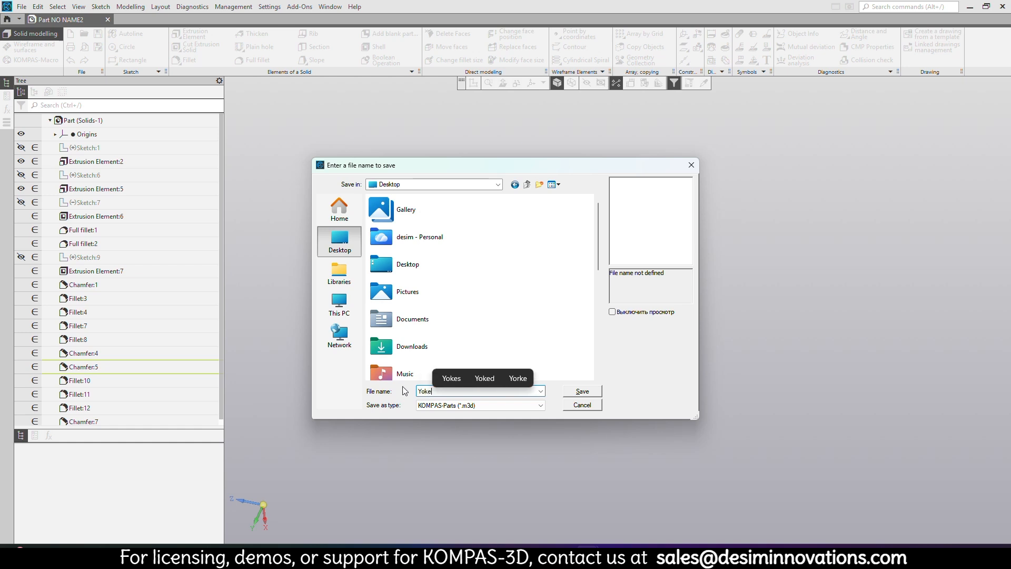
{"action": "left_click", "coordinate": [583, 391]}
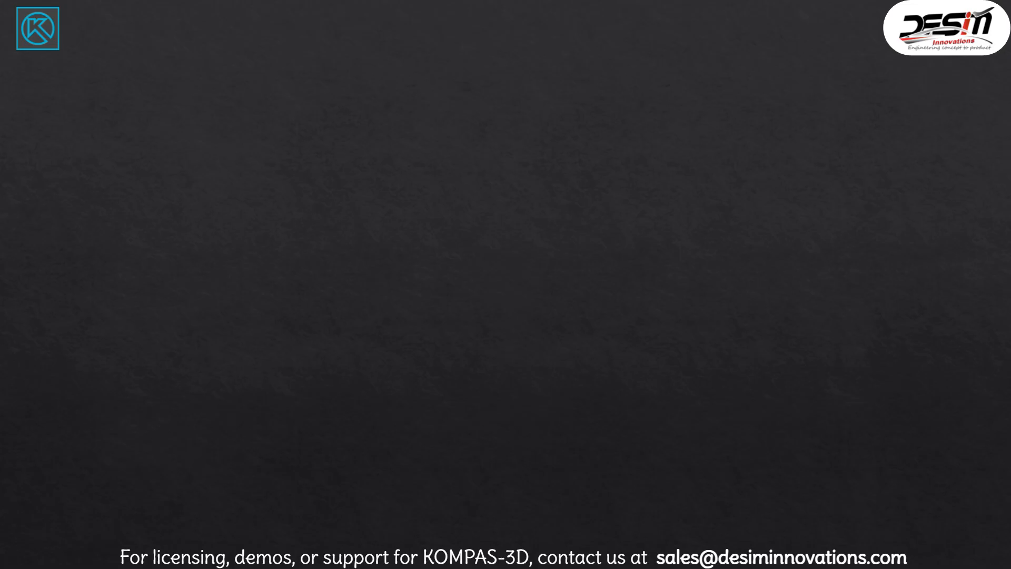